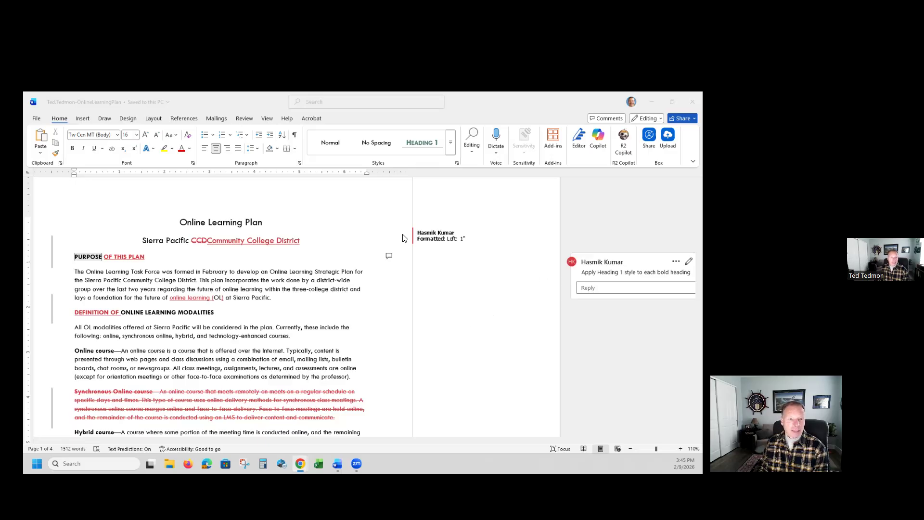
Step: Bring up the reviewing tools for the Online Learning Plan document
{"action": "left_click", "coordinate": [529, 320]}
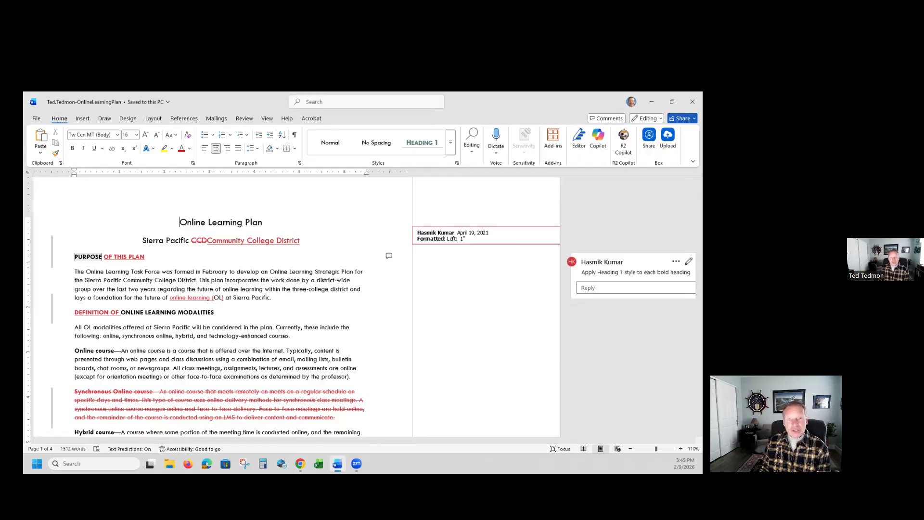
{"action": "key", "text": "alt+Tab"}
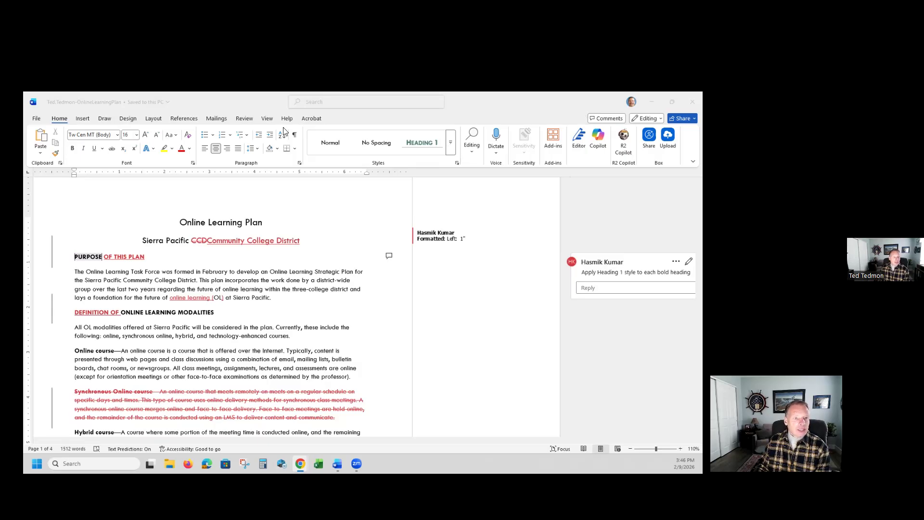
{"action": "left_click", "coordinate": [245, 119]}
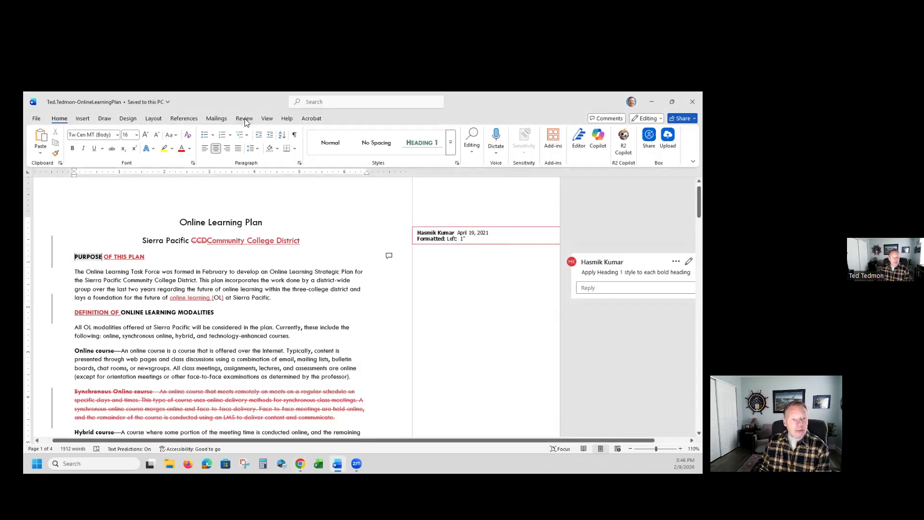
{"action": "left_click", "coordinate": [244, 120]}
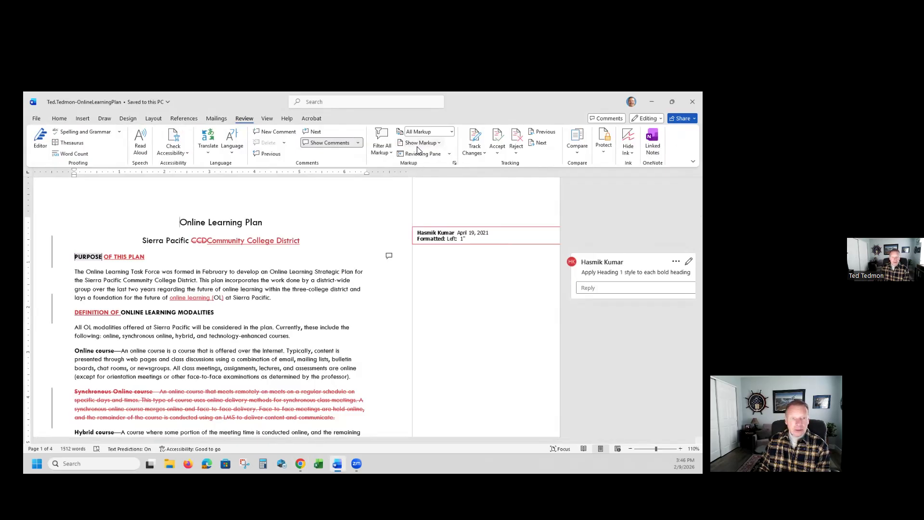
{"action": "left_click", "coordinate": [451, 133]}
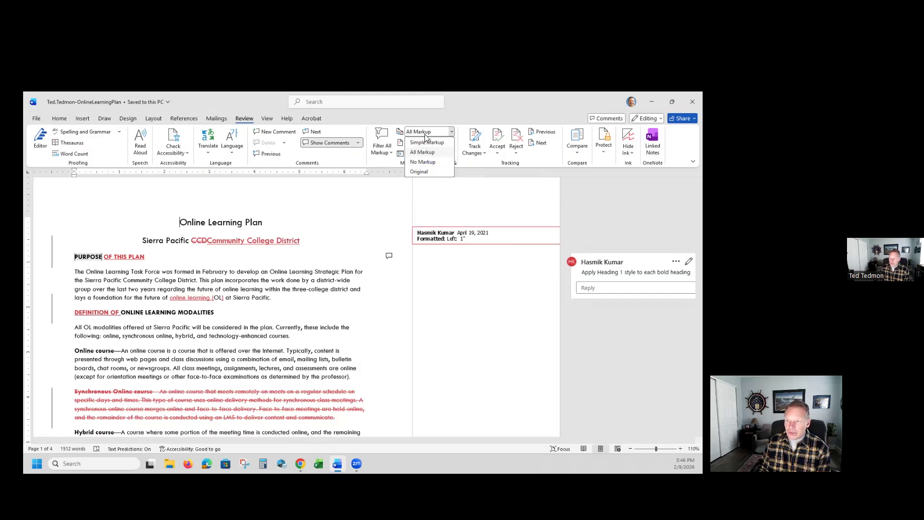
{"action": "left_click", "coordinate": [380, 164]}
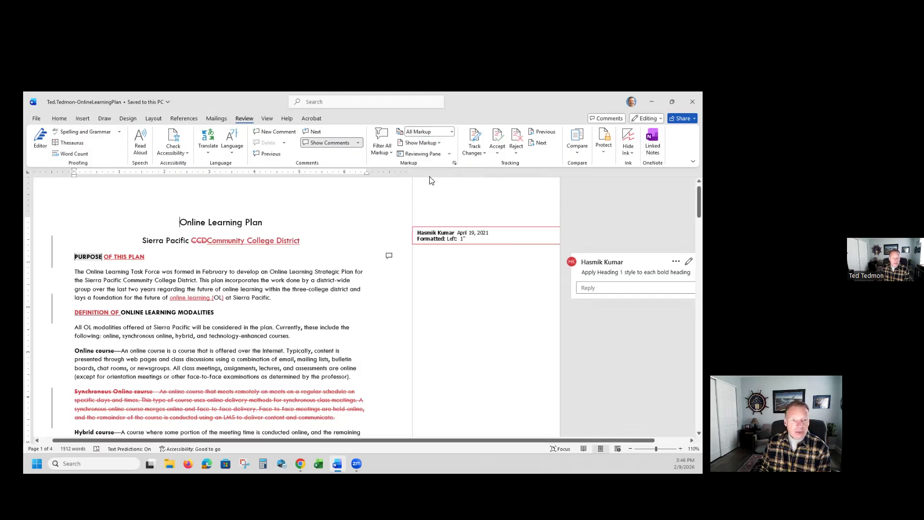
{"action": "left_click", "coordinate": [453, 163]}
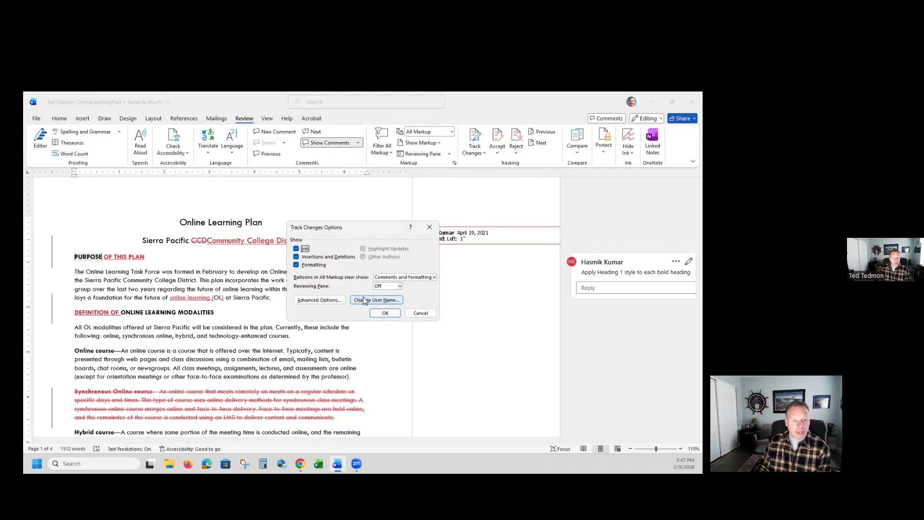
{"action": "left_click", "coordinate": [420, 313]}
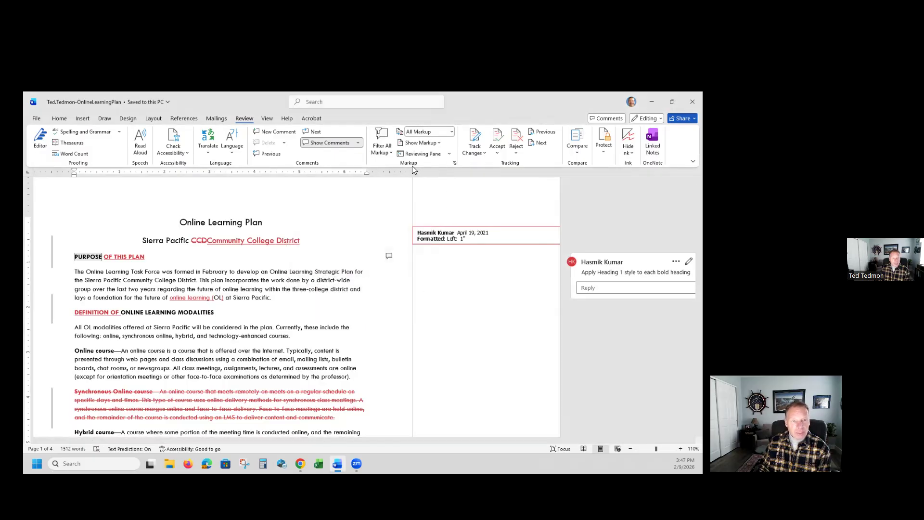
Step: Open the user name settings from the Track Changes options and keep the name and initials always used regardless of Office sign-in
{"action": "left_click", "coordinate": [454, 163]}
{"action": "left_click", "coordinate": [371, 299]}
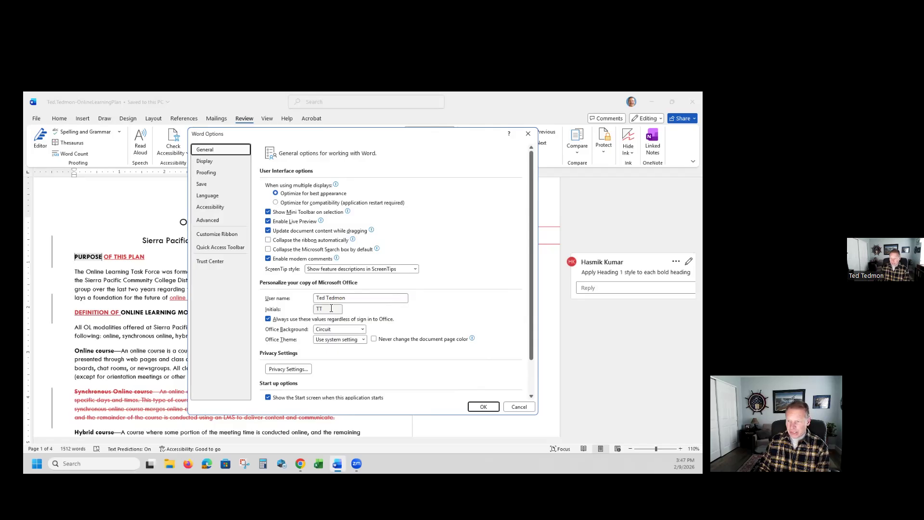
{"action": "key", "text": "alt+Tab"}
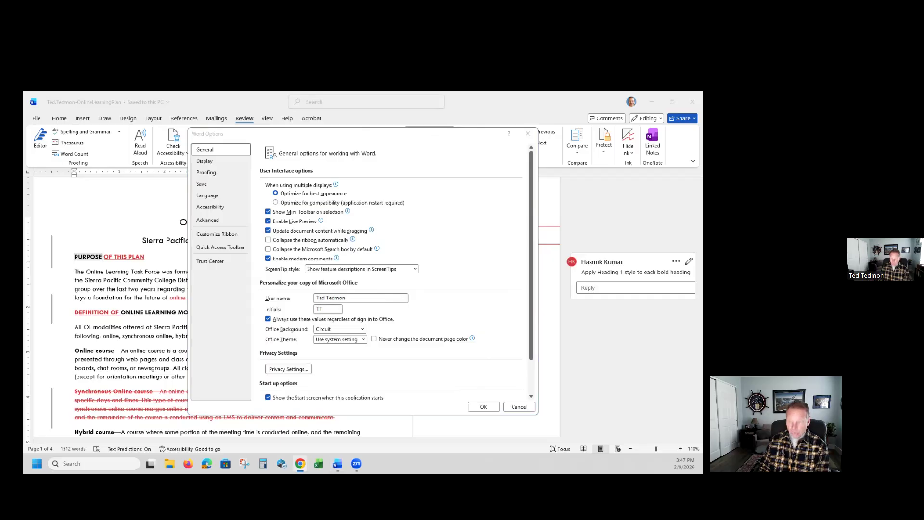
{"action": "left_click", "coordinate": [268, 320]}
{"action": "left_click", "coordinate": [269, 319]}
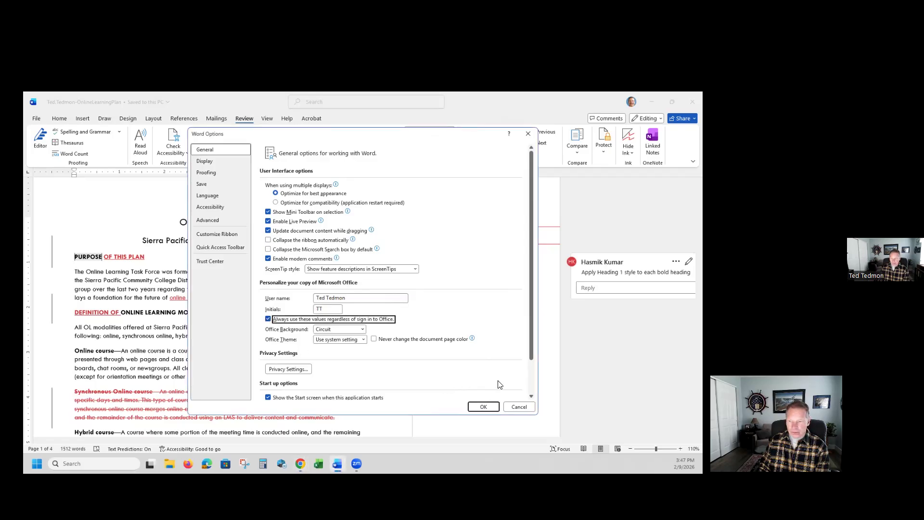
{"action": "left_click", "coordinate": [480, 407]}
{"action": "left_click", "coordinate": [384, 313]}
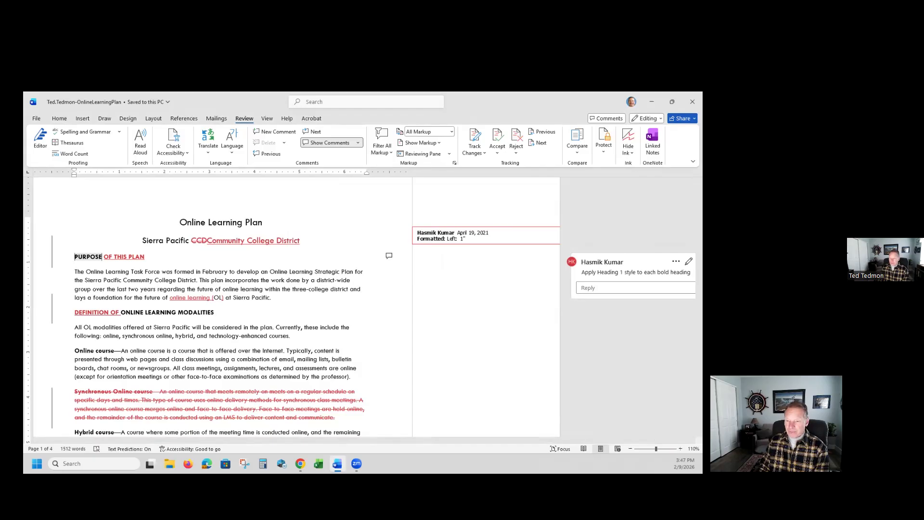
Step: Set the document's markup display to All Markup
{"action": "key", "text": "alt+Tab"}
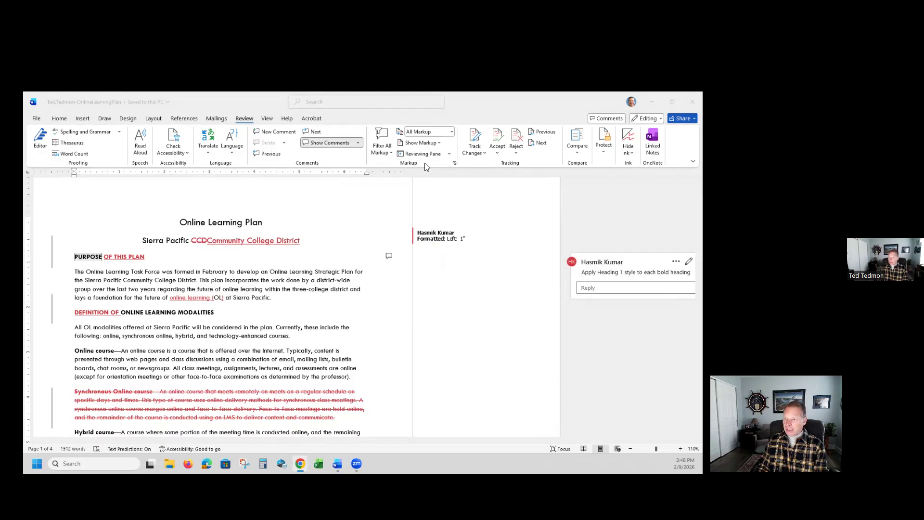
{"action": "left_click", "coordinate": [444, 131]}
{"action": "left_click", "coordinate": [450, 133]}
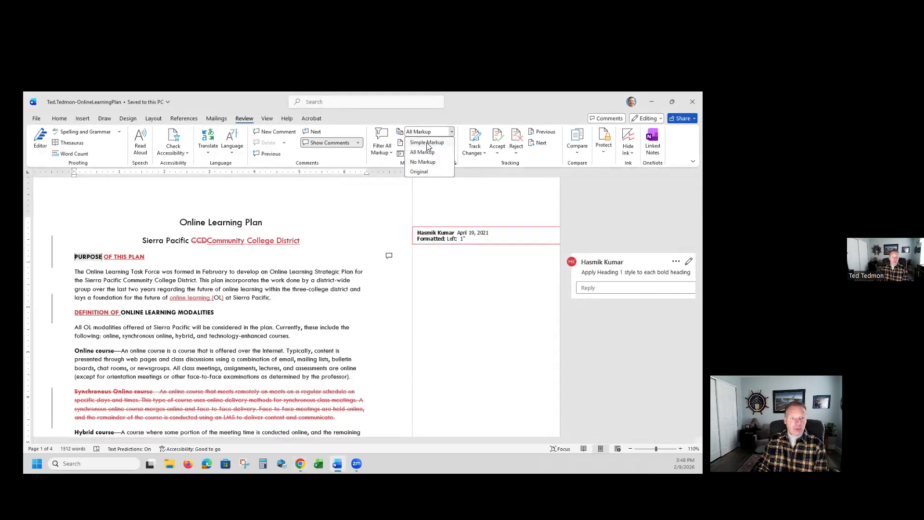
{"action": "left_click", "coordinate": [421, 152]}
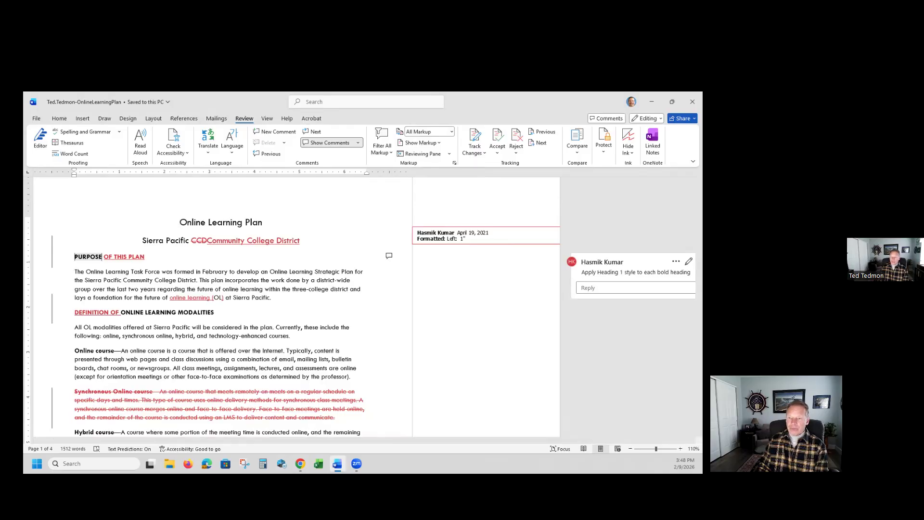
Step: Show the Reviewing Pane in its vertical layout
{"action": "key", "text": "alt+Tab"}
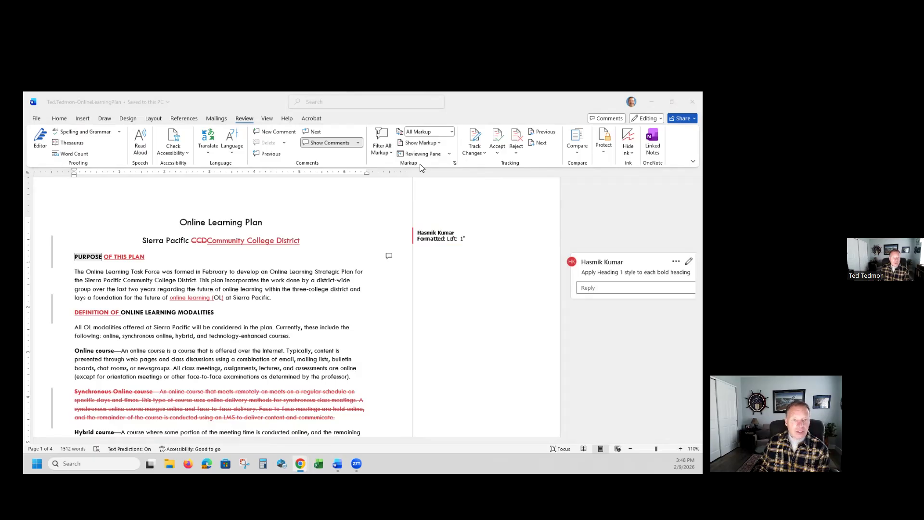
{"action": "left_click", "coordinate": [448, 156]}
{"action": "left_click", "coordinate": [448, 154]}
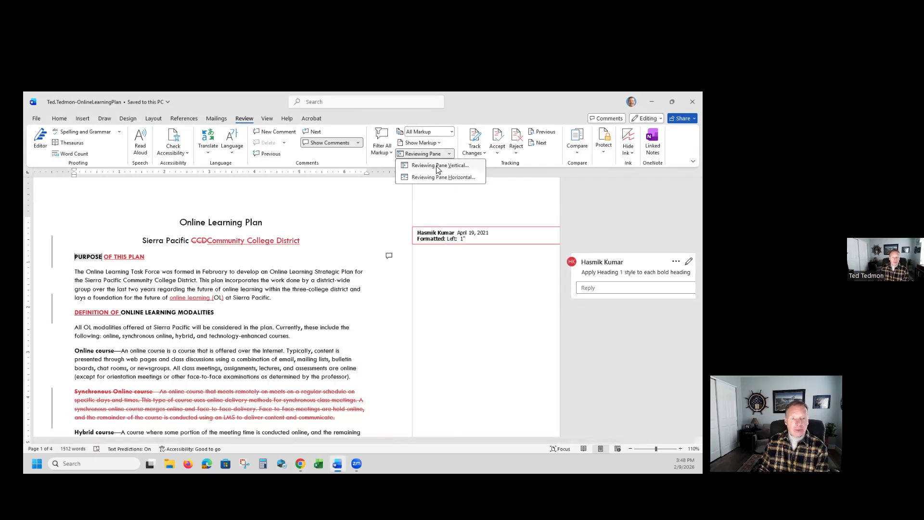
{"action": "left_click", "coordinate": [438, 166]}
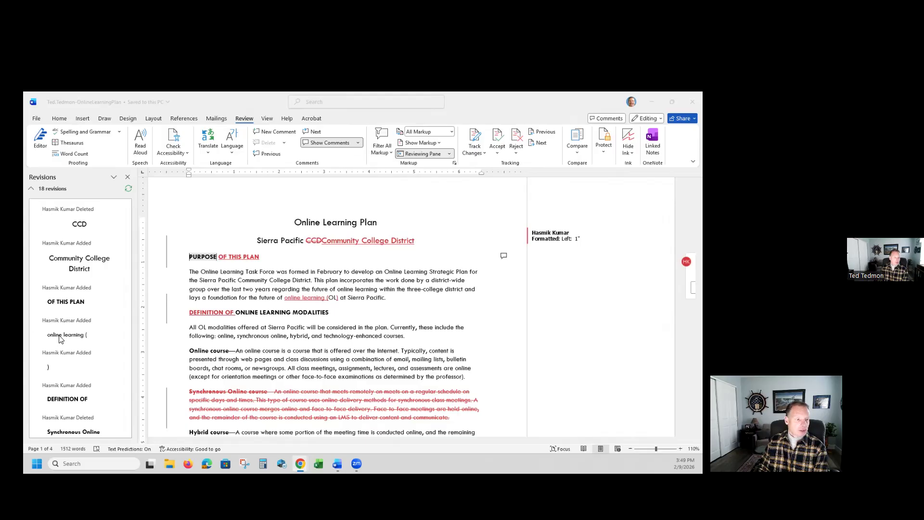
Step: Find the deleted "Synchronous Online course" paragraph in the revisions list and reject its deletion
{"action": "scroll", "coordinate": [81, 320], "scroll_direction": "down", "scroll_amount": 2}
{"action": "scroll", "coordinate": [81, 320], "scroll_direction": "down", "scroll_amount": 2}
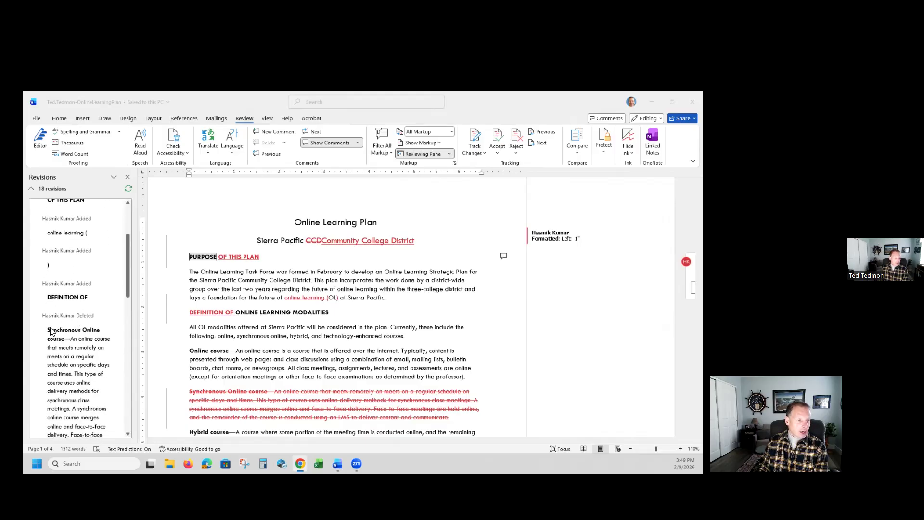
{"action": "left_click", "coordinate": [67, 355]}
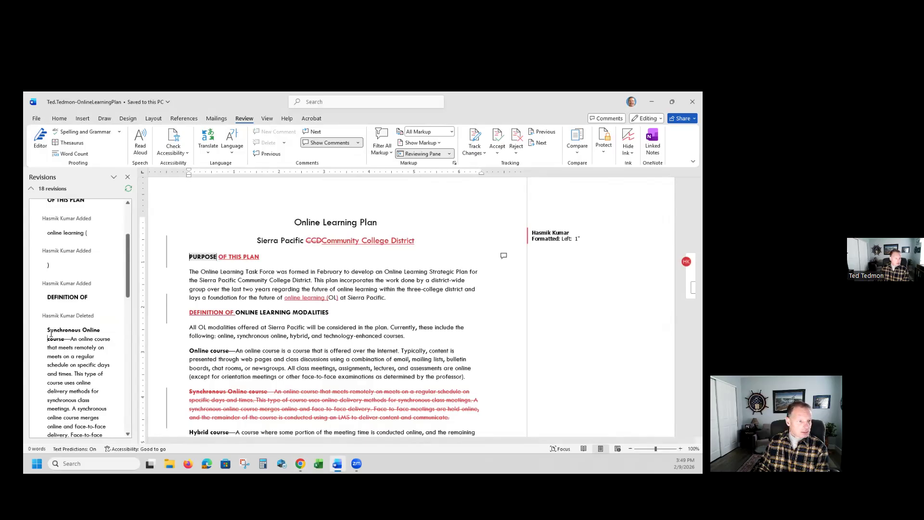
{"action": "right_click", "coordinate": [51, 333]}
{"action": "key", "text": "Escape"}
{"action": "right_click", "coordinate": [54, 316]}
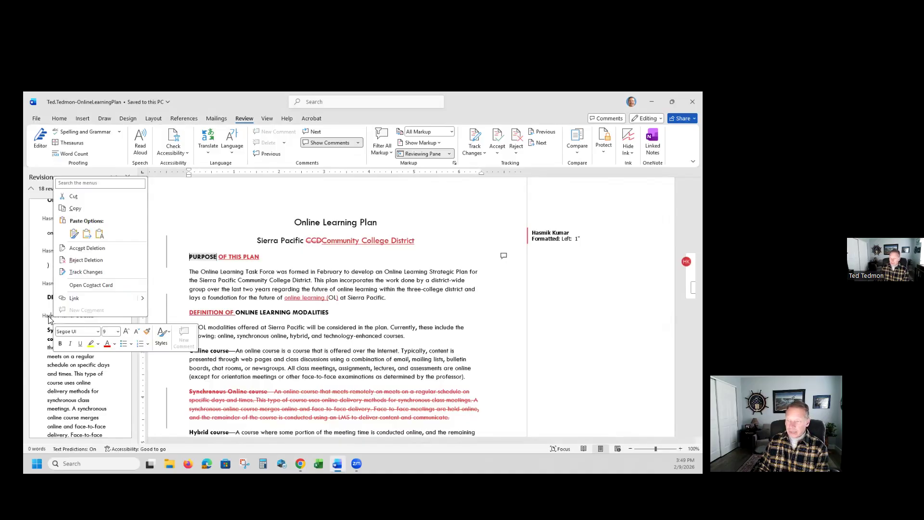
{"action": "left_click", "coordinate": [65, 398]}
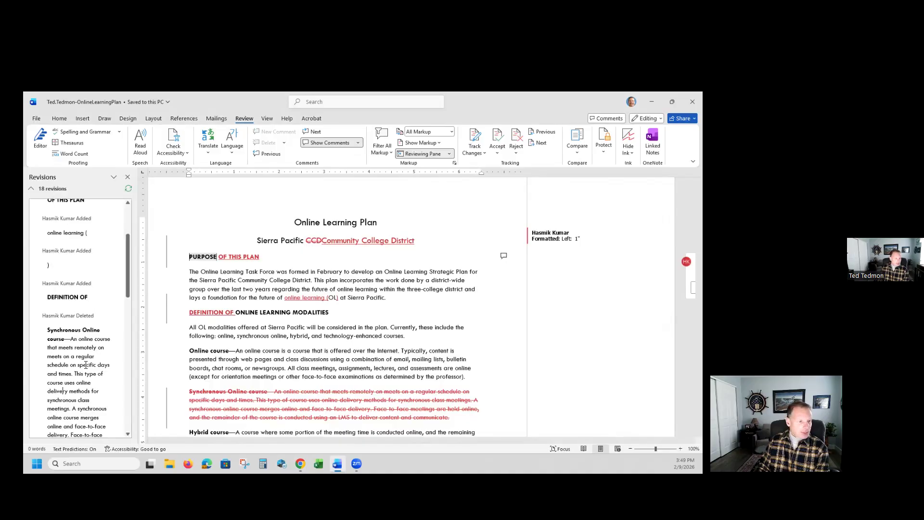
{"action": "triple_click", "coordinate": [71, 340]}
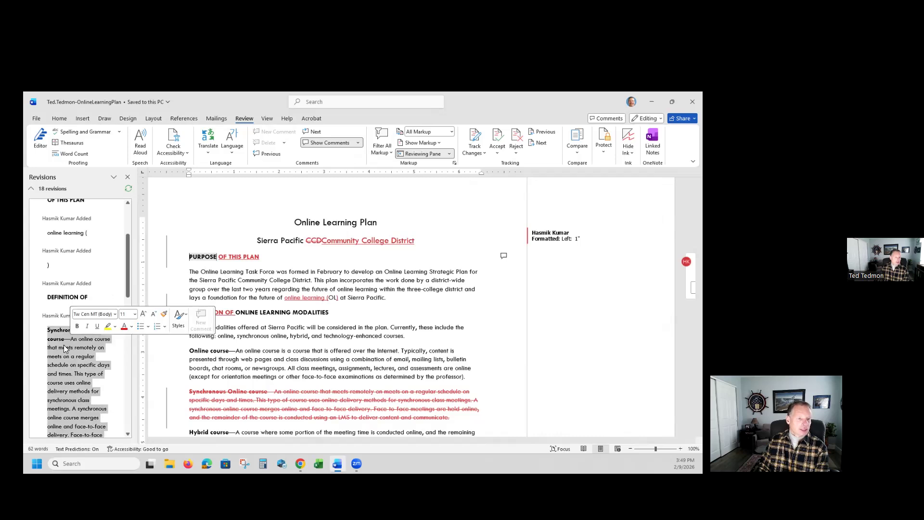
{"action": "right_click", "coordinate": [67, 337]}
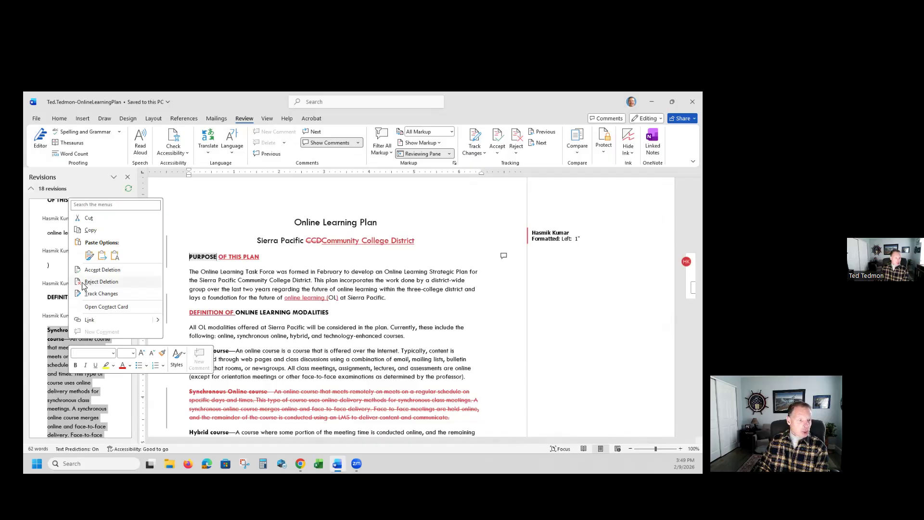
{"action": "left_click", "coordinate": [83, 282]}
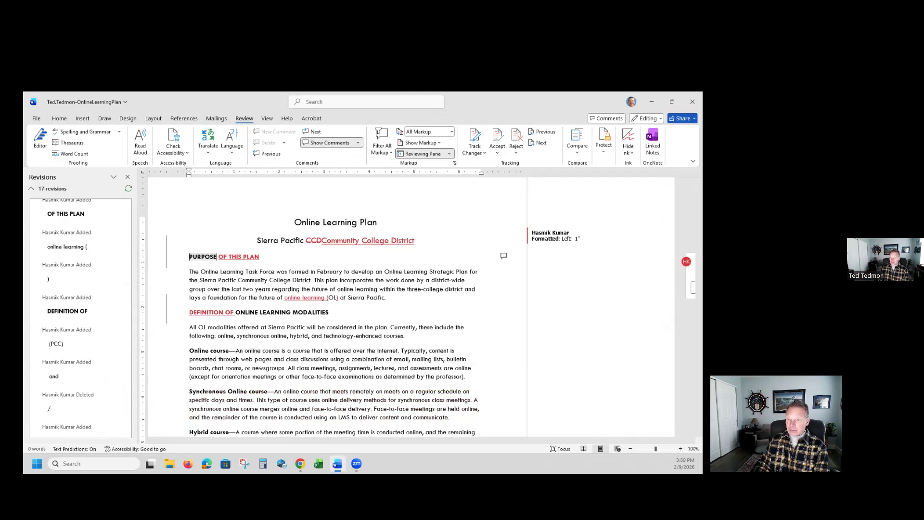
Step: Close the revisions list and place the cursor before the title "Online Learning Plan"
{"action": "key", "text": "alt+Tab"}
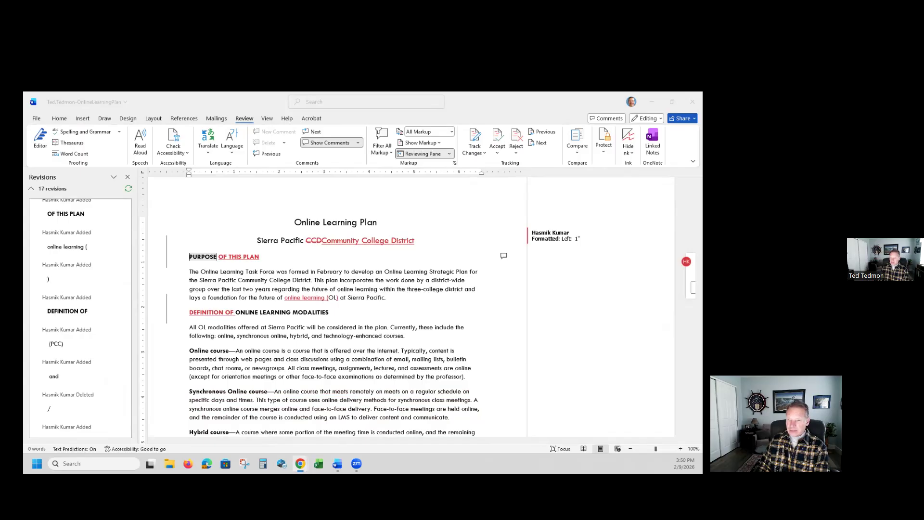
{"action": "left_click", "coordinate": [127, 179]}
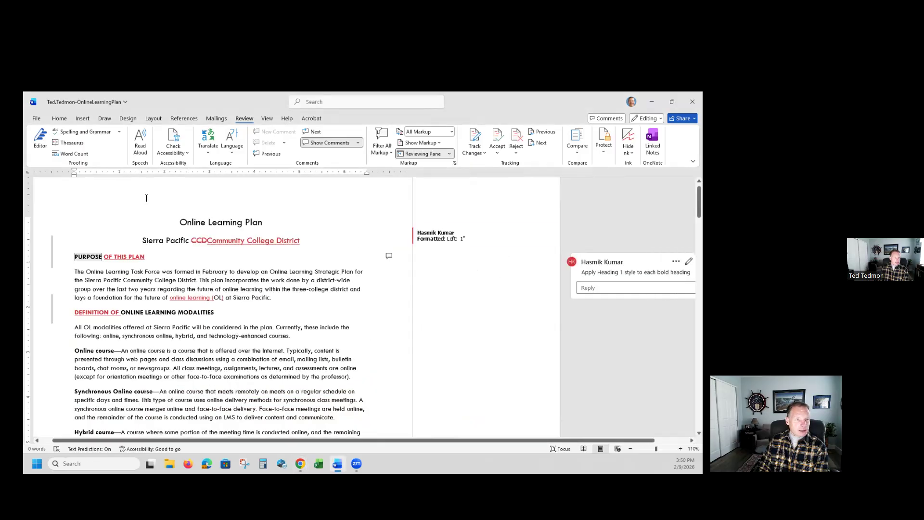
{"action": "key", "text": "alt+Tab"}
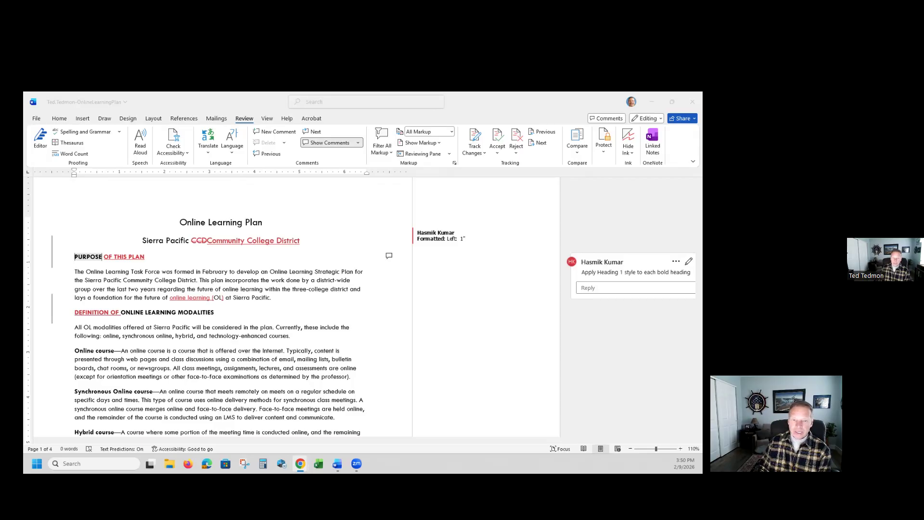
{"action": "left_click", "coordinate": [181, 221]}
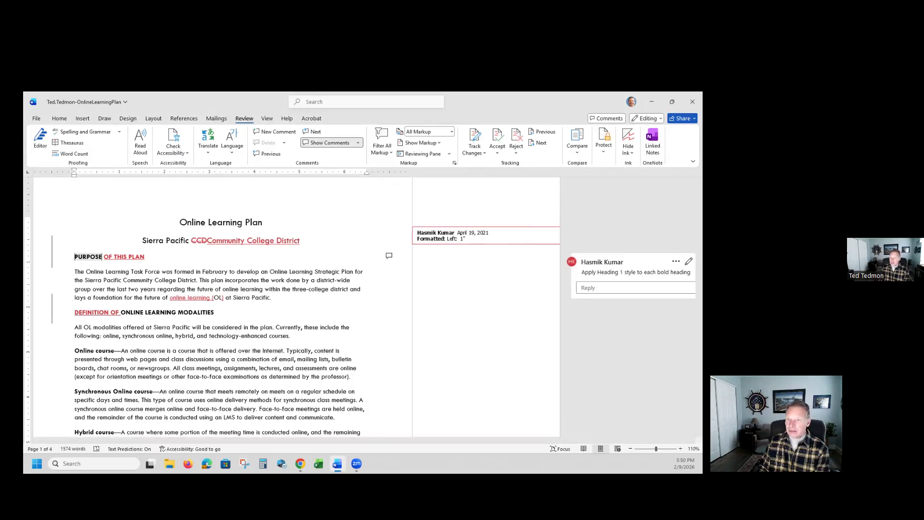
Step: Accept the tracked formatting change "Left: 1"" beside the Sierra Pacific subtitle
{"action": "key", "text": "alt+Tab"}
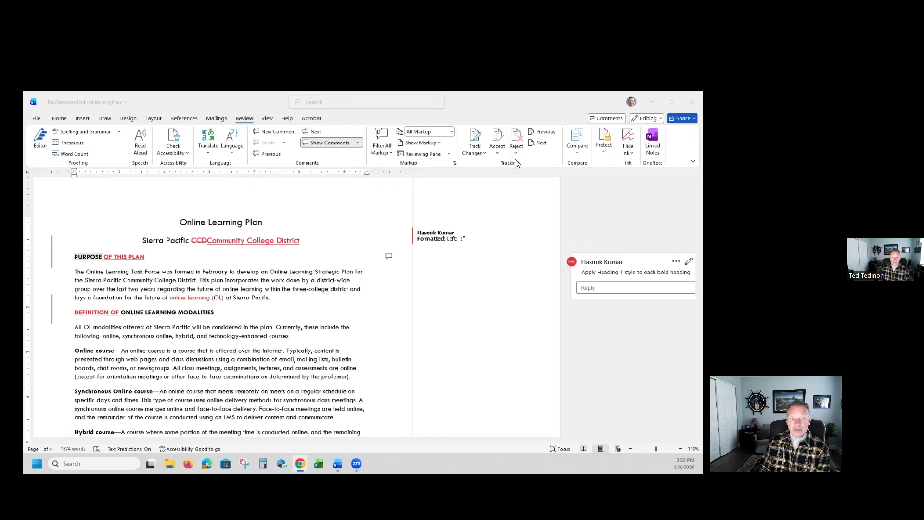
{"action": "left_click", "coordinate": [540, 144]}
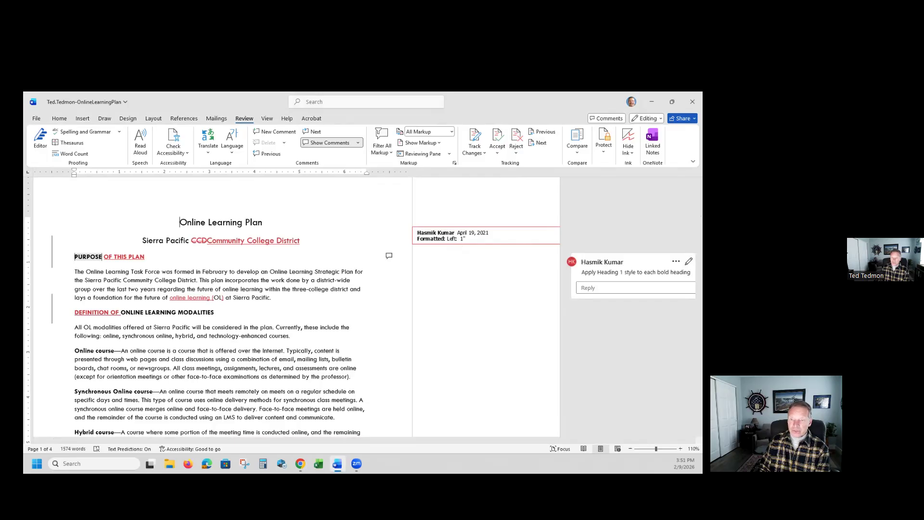
{"action": "key", "text": "alt+Tab"}
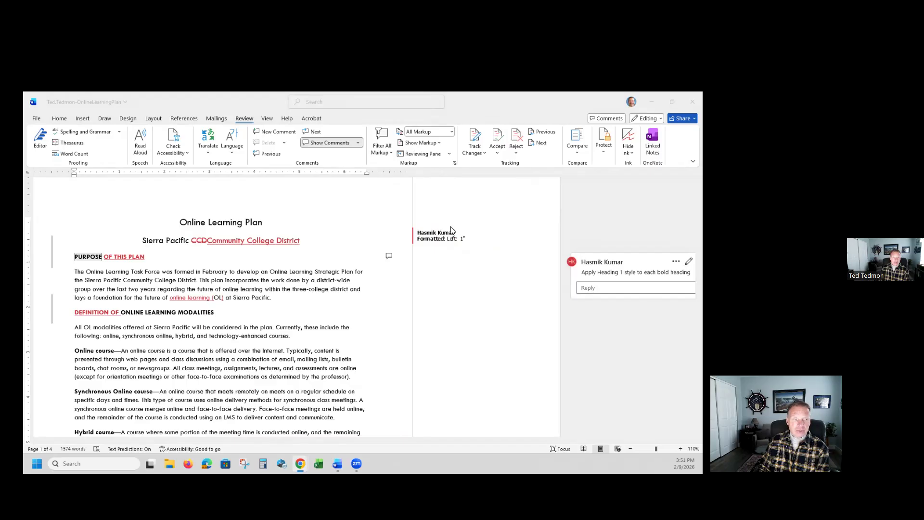
{"action": "left_click", "coordinate": [428, 239]}
{"action": "left_click", "coordinate": [495, 147]}
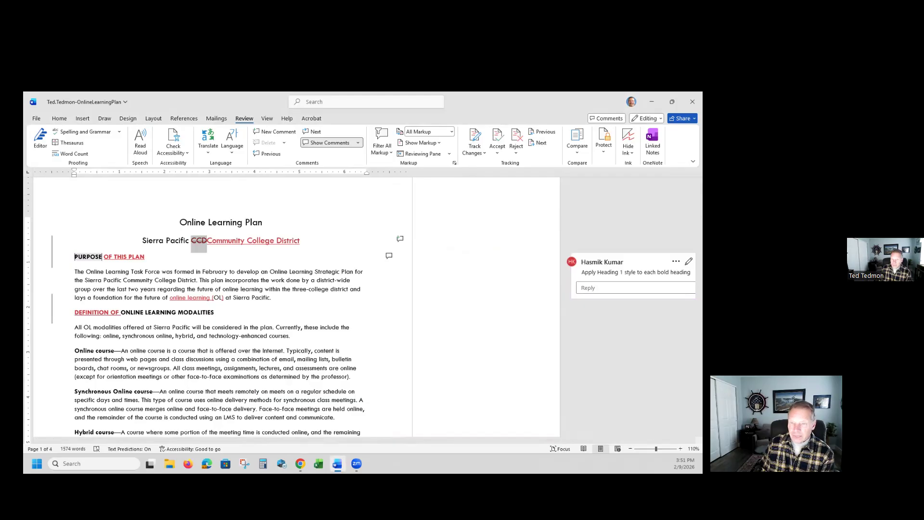
Step: Accept the tracked deletion of "CCD" in the Sierra Pacific subtitle and accept all remaining changes in the document
{"action": "key", "text": "alt+Tab"}
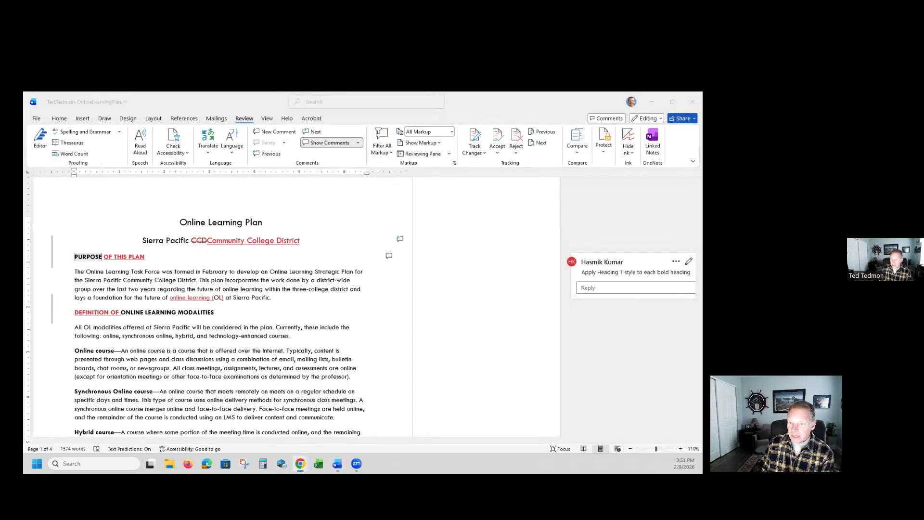
{"action": "left_click", "coordinate": [537, 147]}
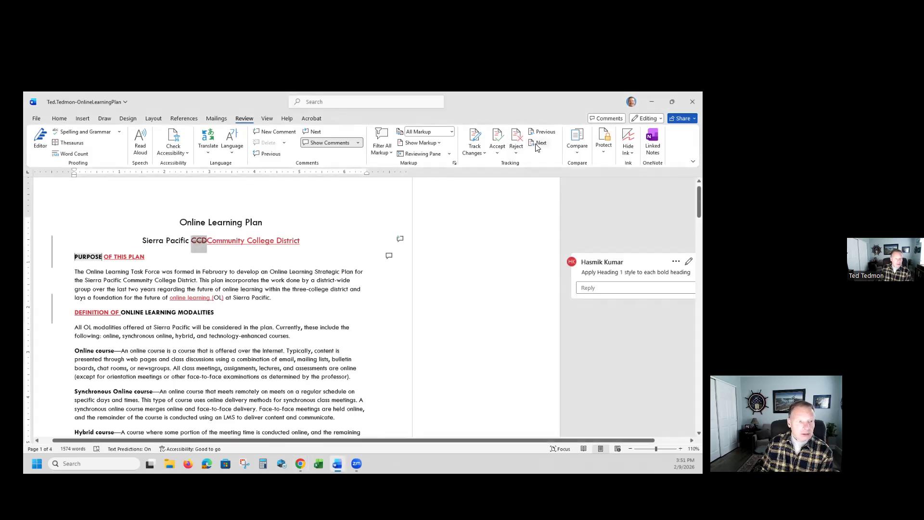
{"action": "left_click", "coordinate": [496, 142]}
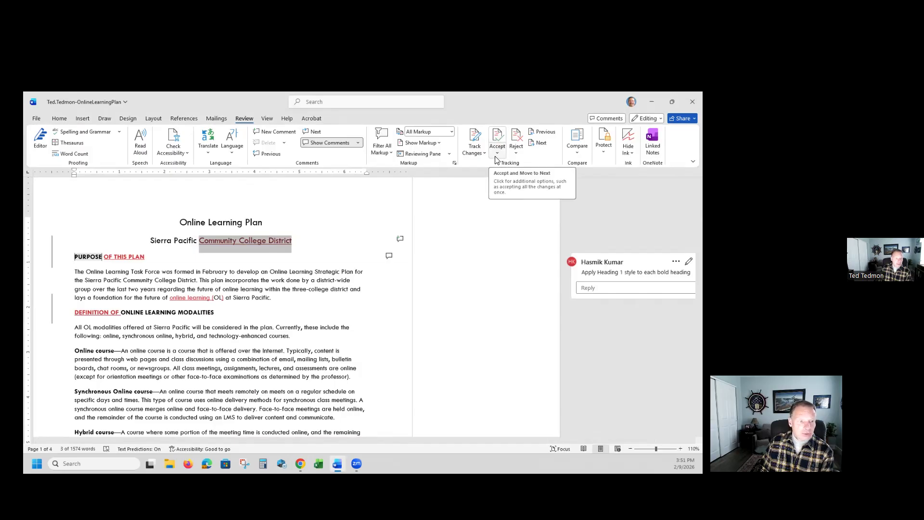
{"action": "left_click", "coordinate": [496, 153]}
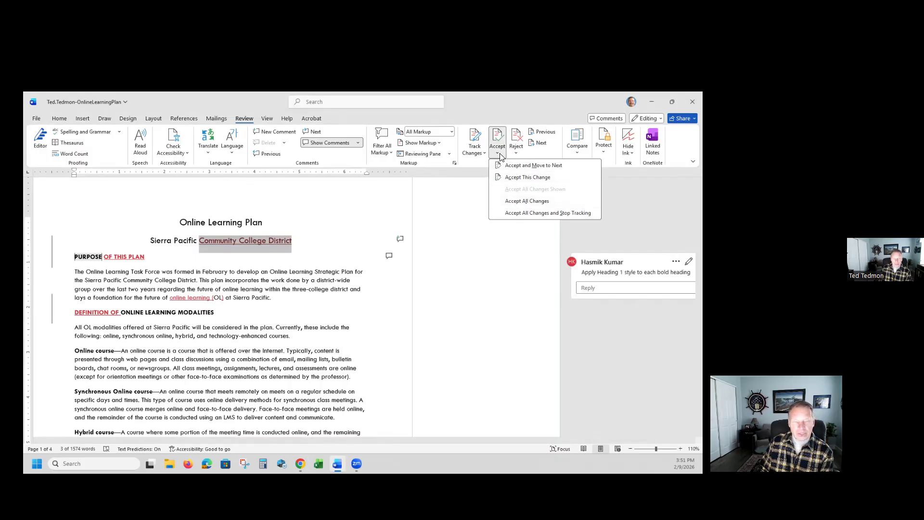
{"action": "left_click", "coordinate": [515, 201]}
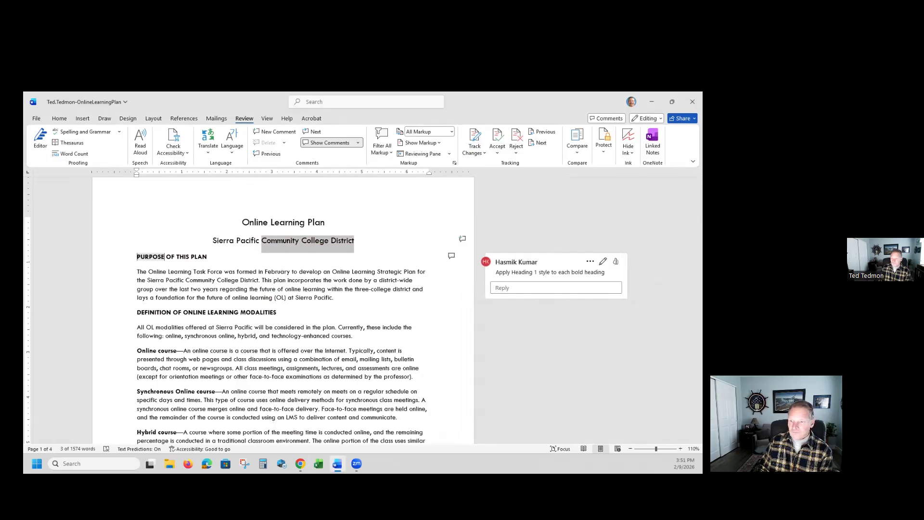
Step: Go to the comment "Apply Heading 1 style to each bold heading" and post the reply "Done!"
{"action": "key", "text": "alt+Tab"}
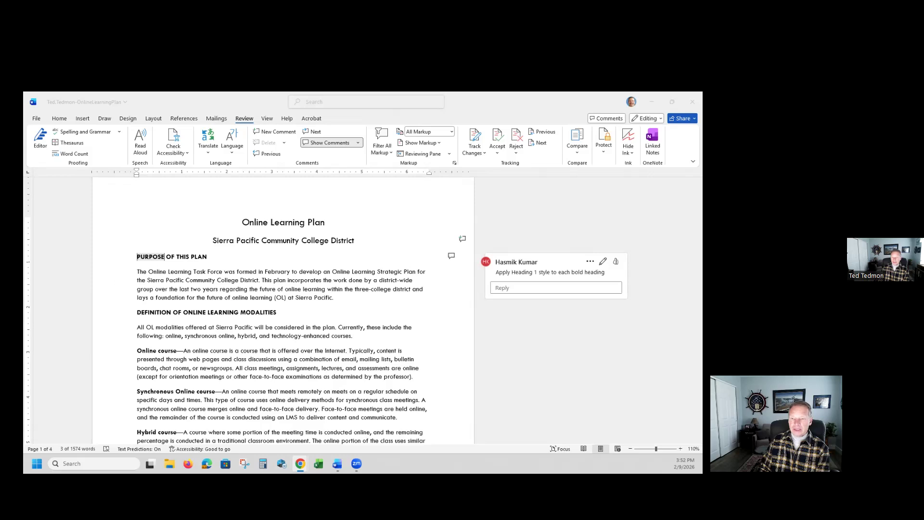
{"action": "left_click", "coordinate": [241, 225]}
{"action": "left_click", "coordinate": [264, 235]}
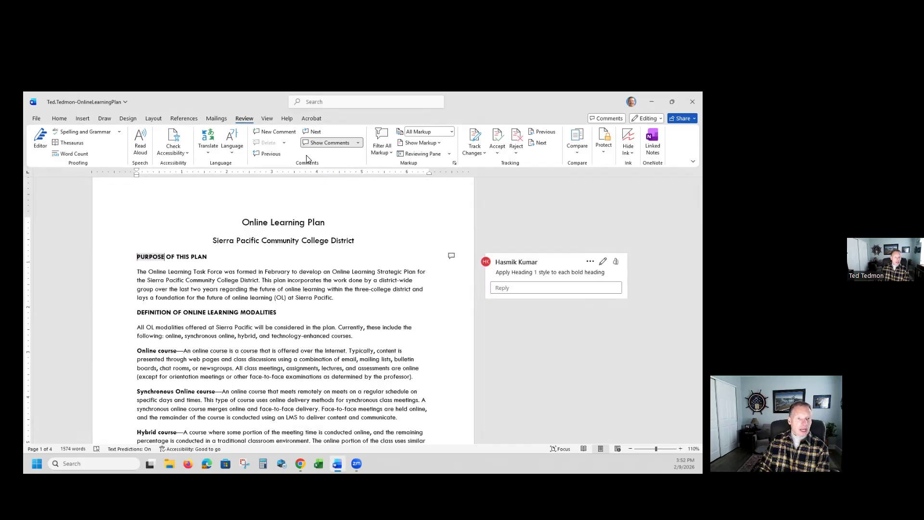
{"action": "left_click", "coordinate": [311, 132]}
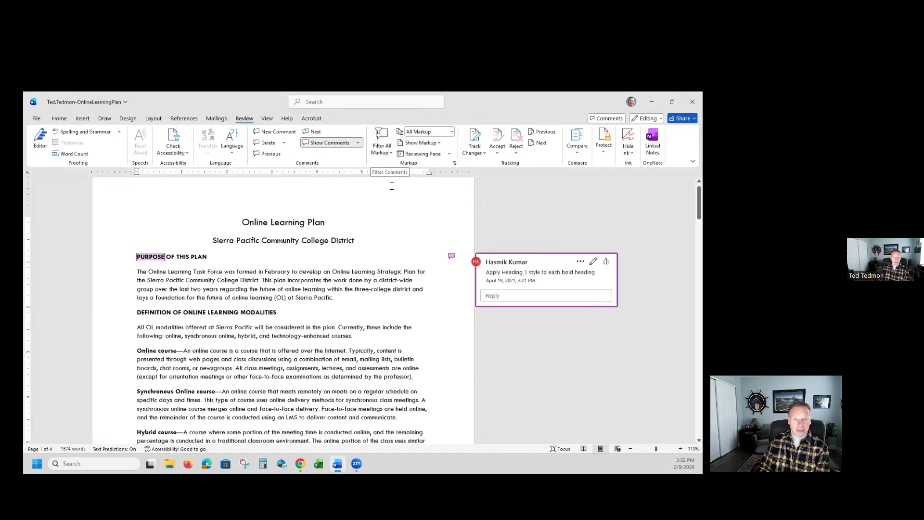
{"action": "left_click", "coordinate": [528, 296]}
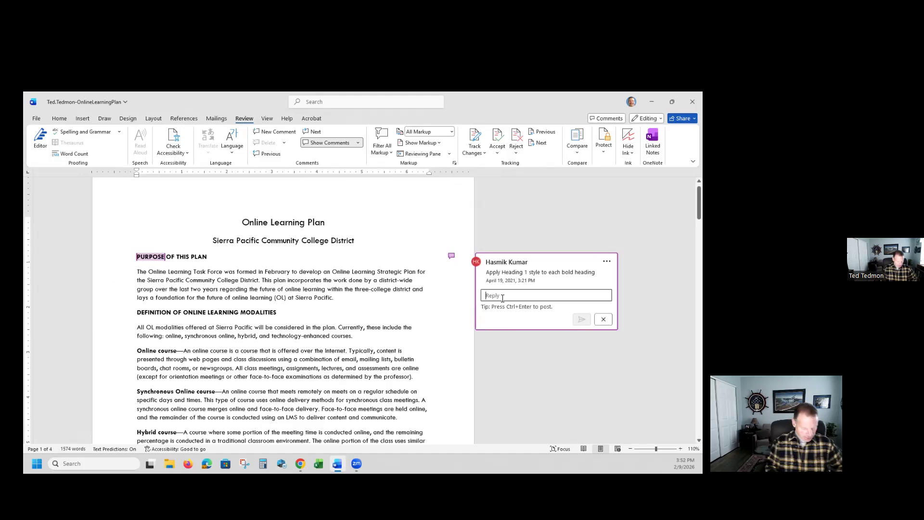
{"action": "type", "text": "Done"}
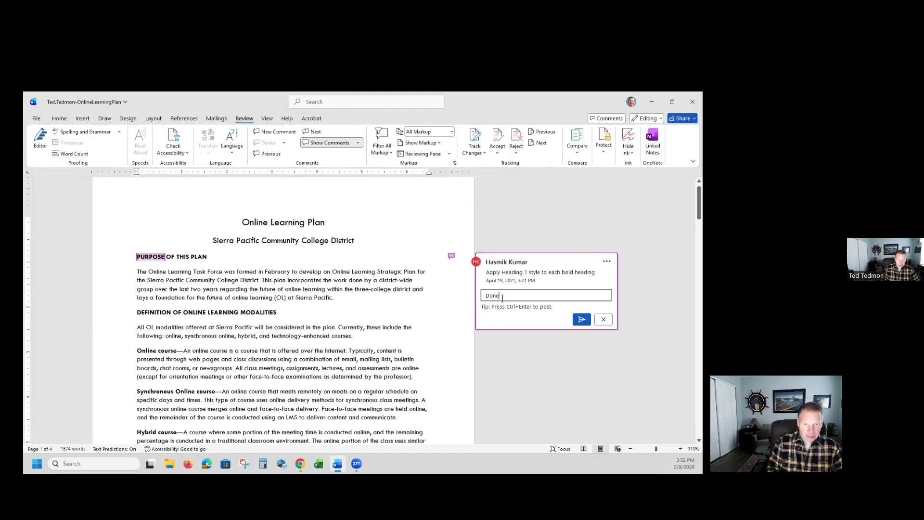
{"action": "type", "text": "!"}
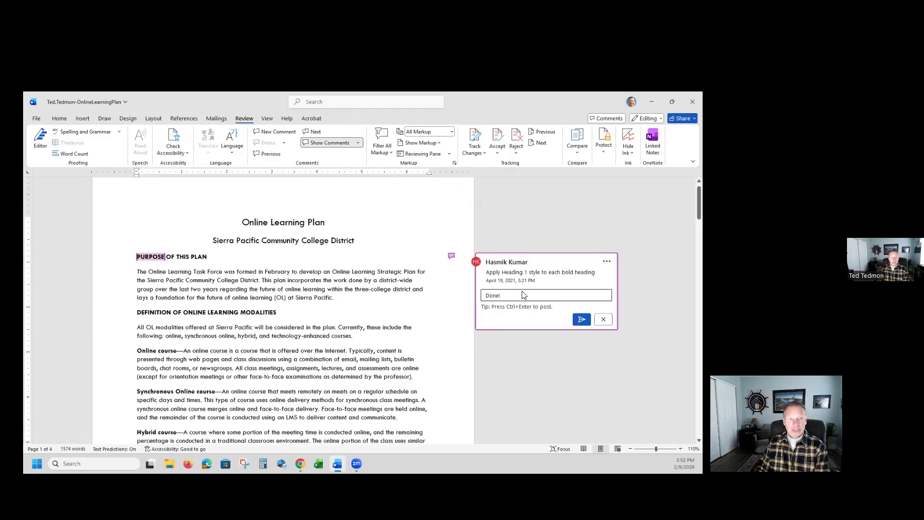
{"action": "left_click", "coordinate": [581, 320]}
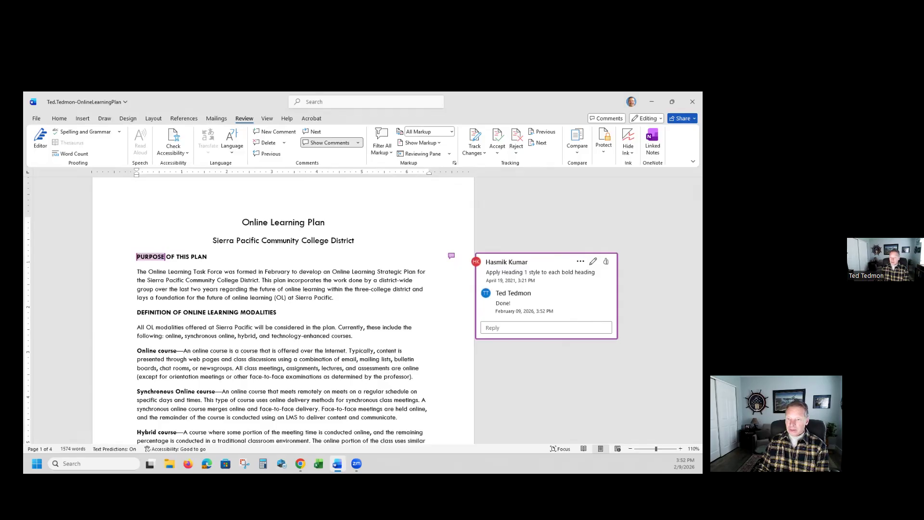
Step: Resolve the comment thread attached to the "PURPOSE OF THIS PLAN" heading
{"action": "key", "text": "alt+Tab"}
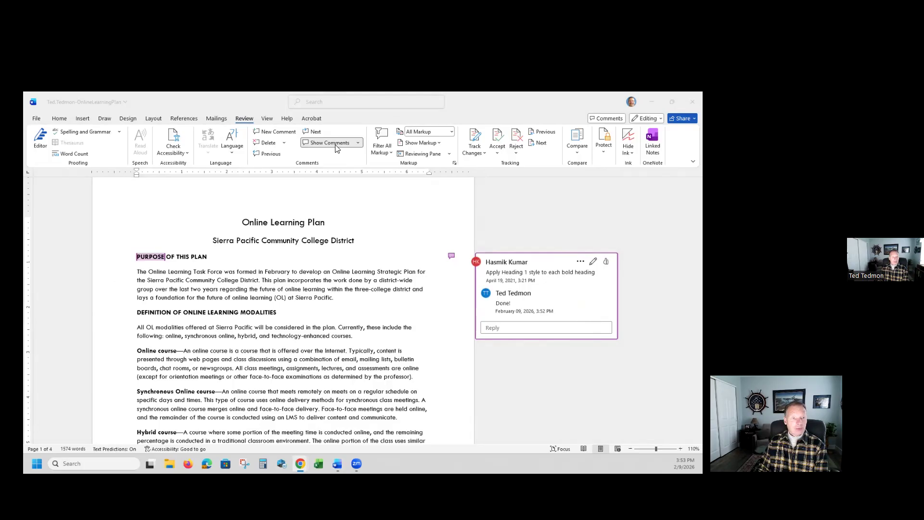
{"action": "left_click", "coordinate": [580, 263]}
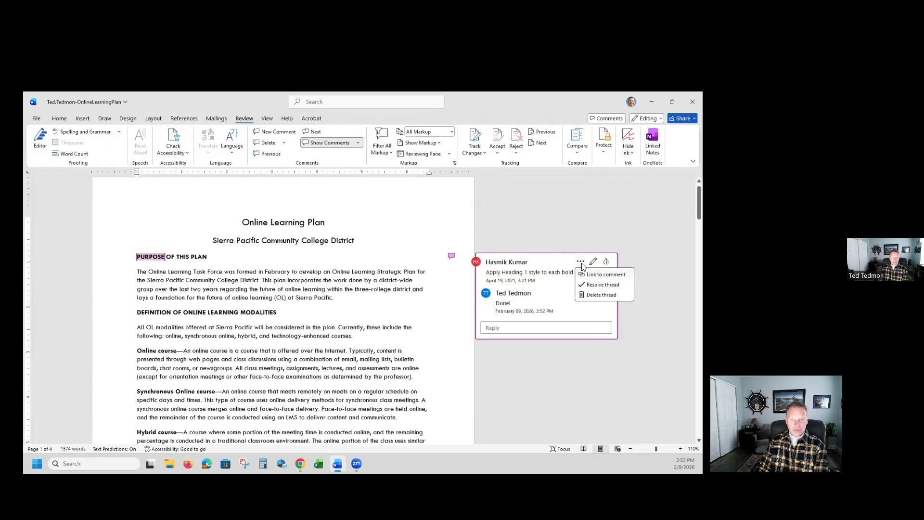
{"action": "left_click", "coordinate": [592, 285]}
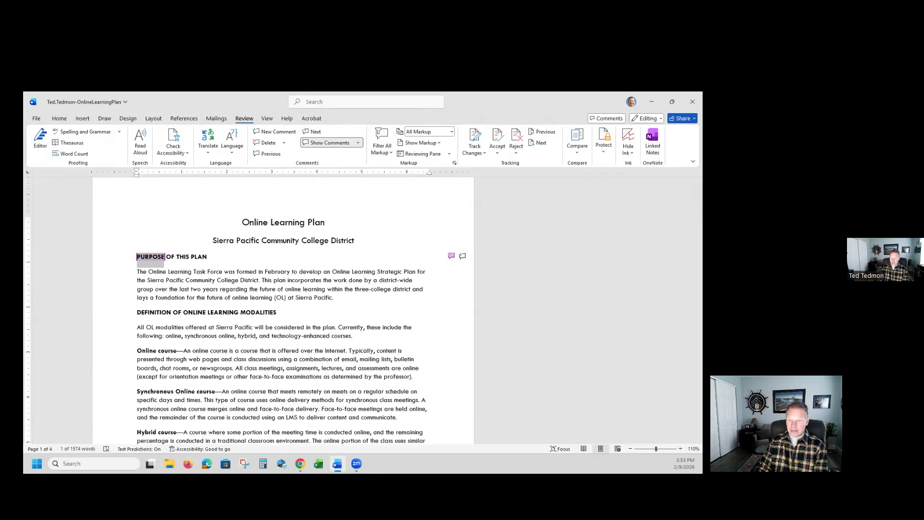
Step: Delete the comment on the heading "Online Course and Program Selection" and set the markup display to No Markup
{"action": "key", "text": "alt+Tab"}
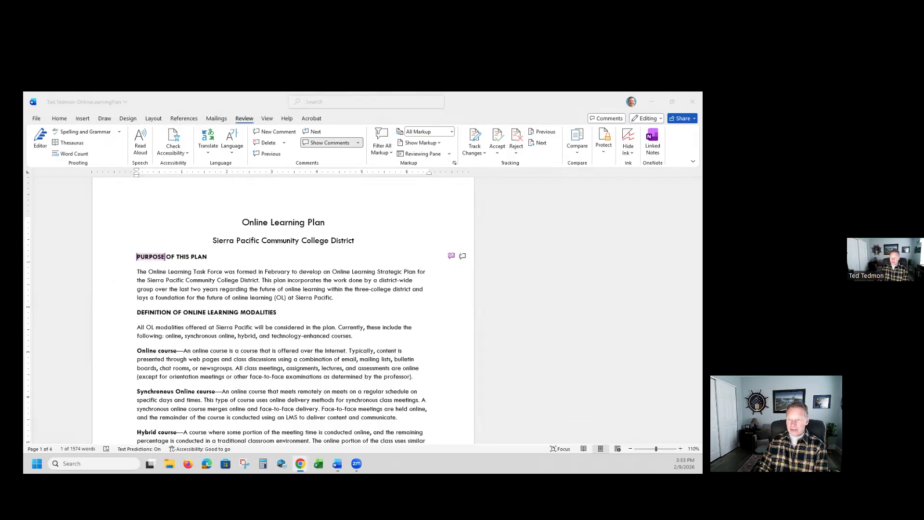
{"action": "left_click", "coordinate": [315, 136]}
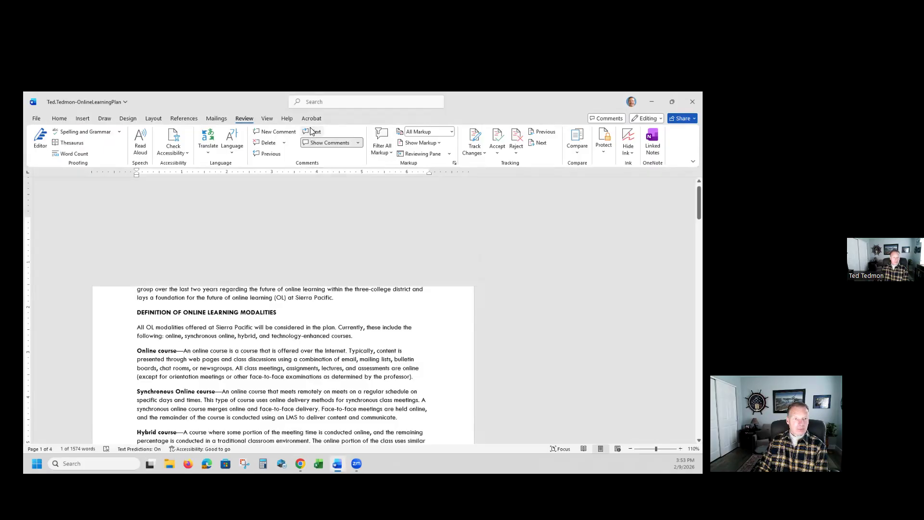
{"action": "left_click", "coordinate": [313, 132]}
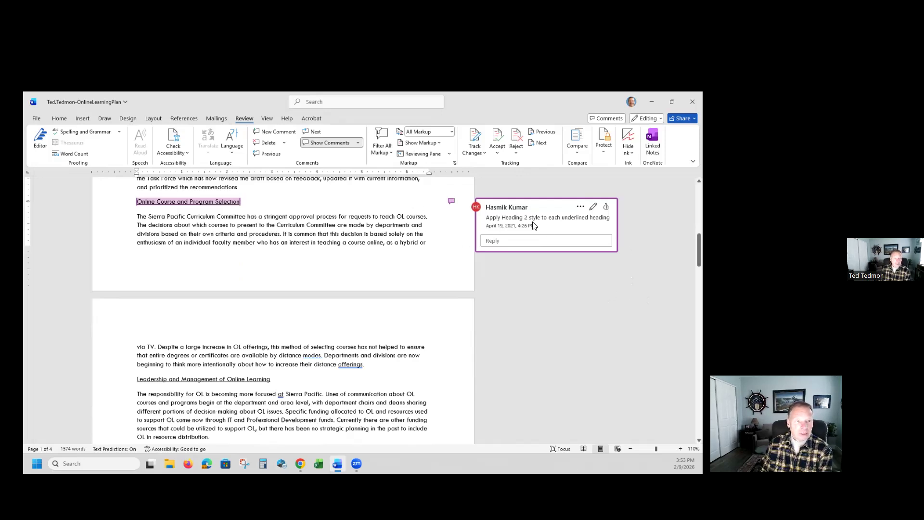
{"action": "left_click", "coordinate": [266, 143]}
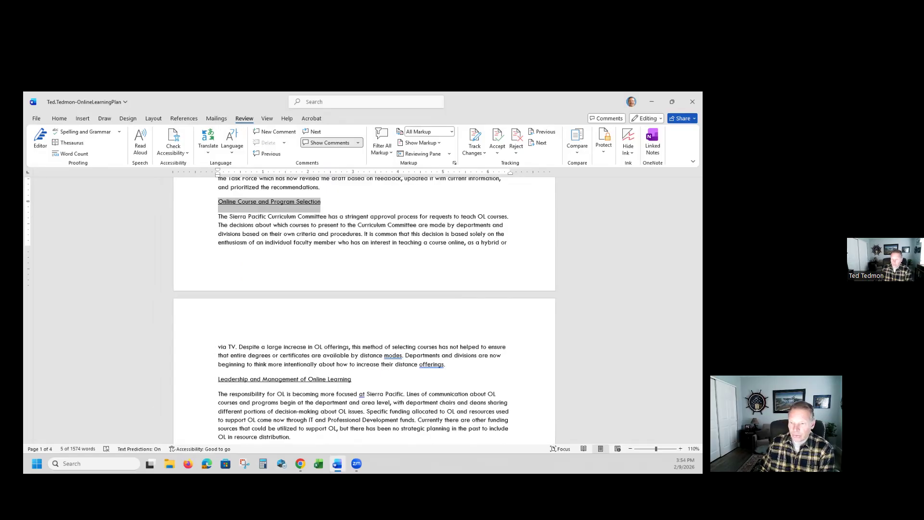
{"action": "left_click", "coordinate": [452, 133]}
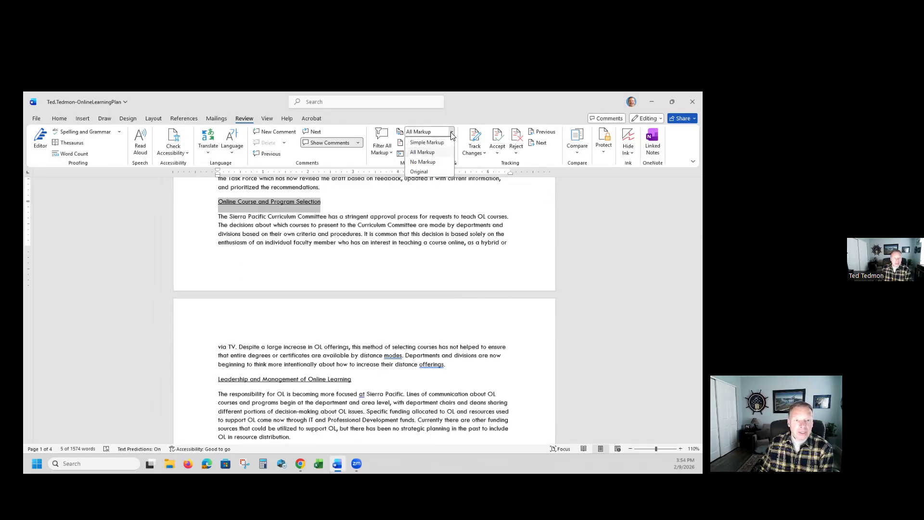
{"action": "left_click", "coordinate": [415, 162]}
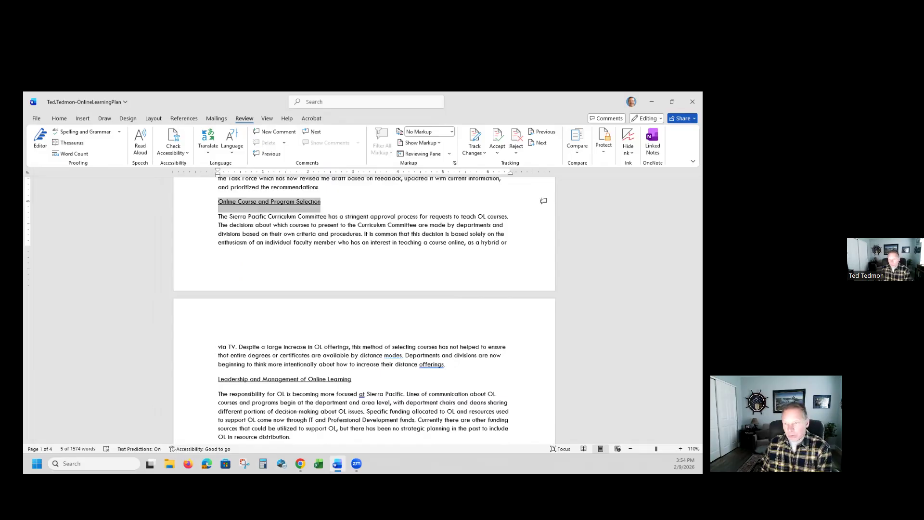
Step: Show all of the document's properties in the file information and set the title to "Online Learning Plan"
{"action": "left_click", "coordinate": [37, 121]}
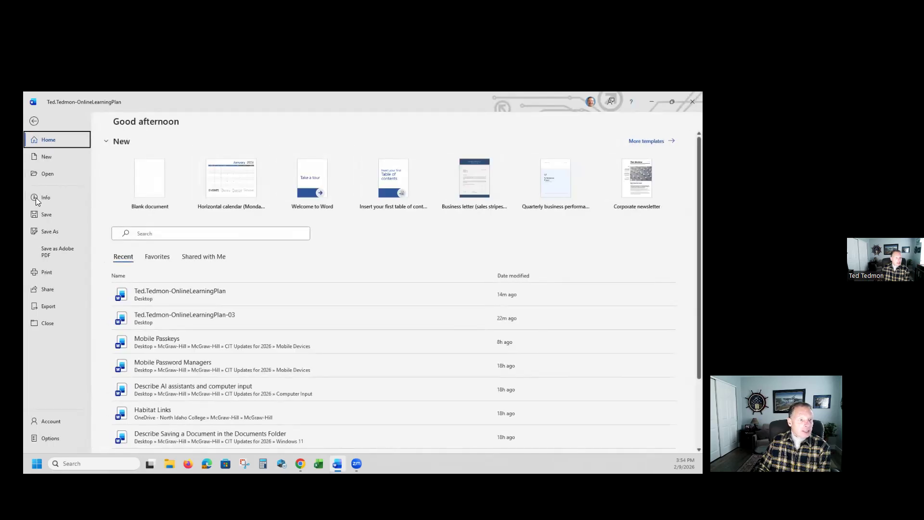
{"action": "left_click", "coordinate": [41, 199]}
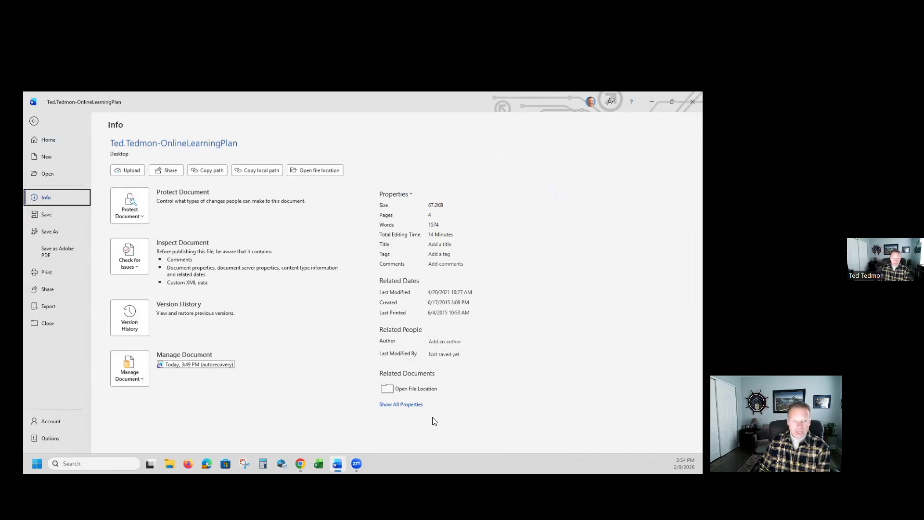
{"action": "left_click", "coordinate": [392, 406]}
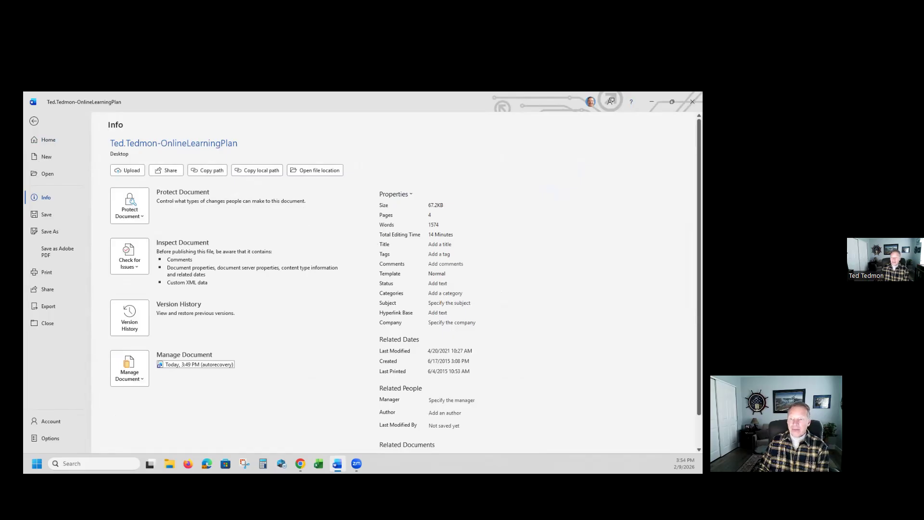
{"action": "key", "text": "alt+Tab"}
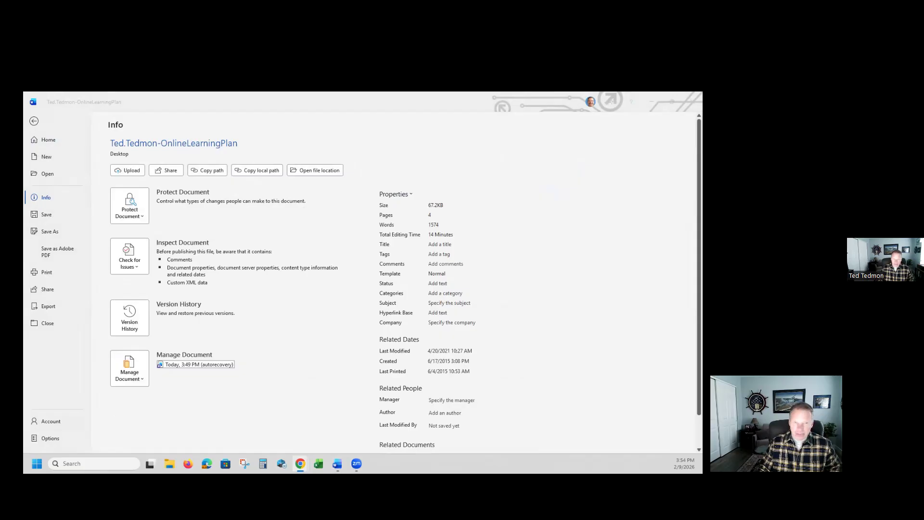
{"action": "left_click", "coordinate": [437, 244]}
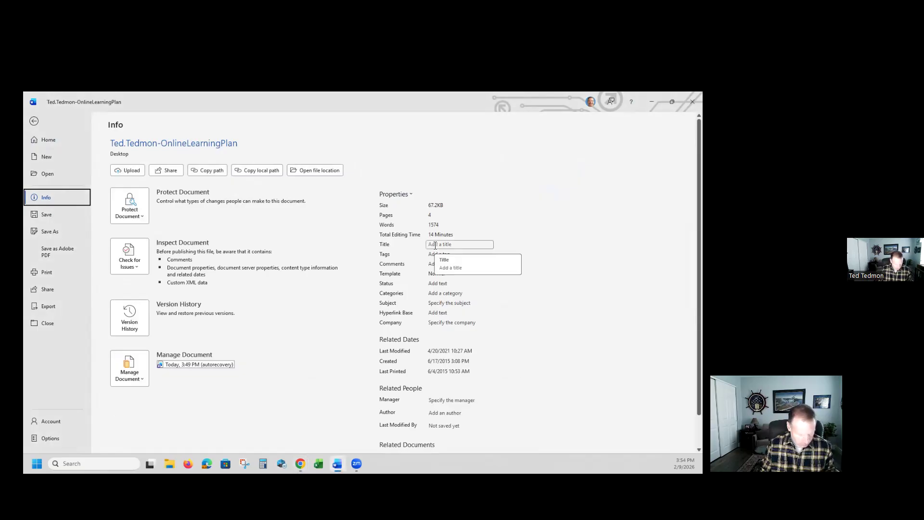
{"action": "left_click", "coordinate": [445, 245]}
{"action": "type", "text": "Online Learning Plan"}
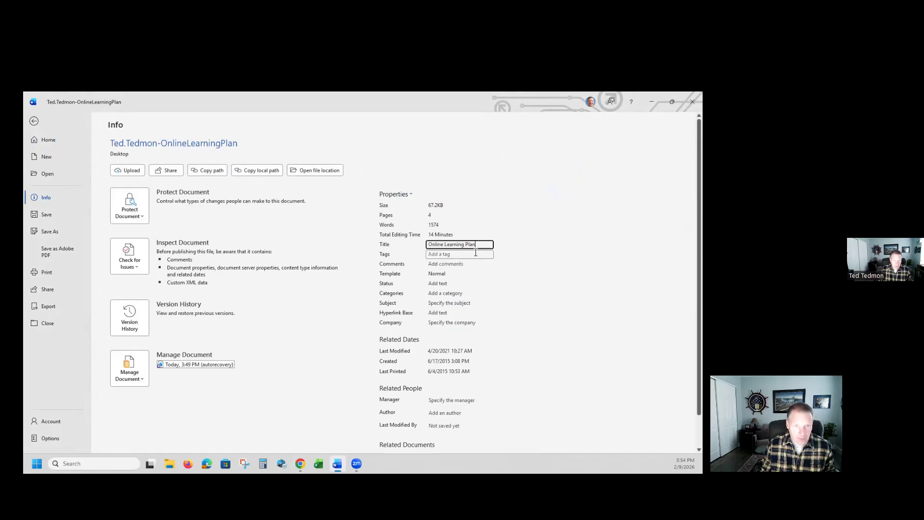
Step: Set the Company document property to "Sierra Pacific Community College District"
{"action": "key", "text": "alt+Tab"}
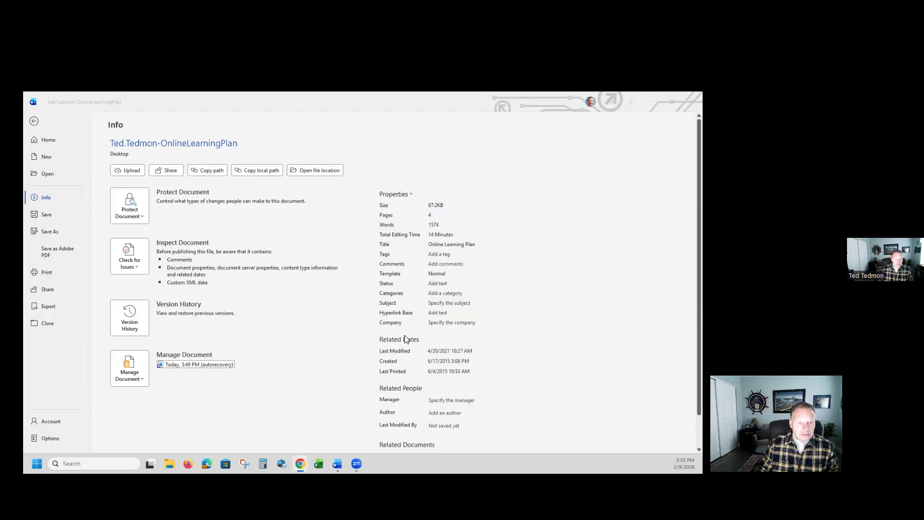
{"action": "left_click", "coordinate": [462, 322]}
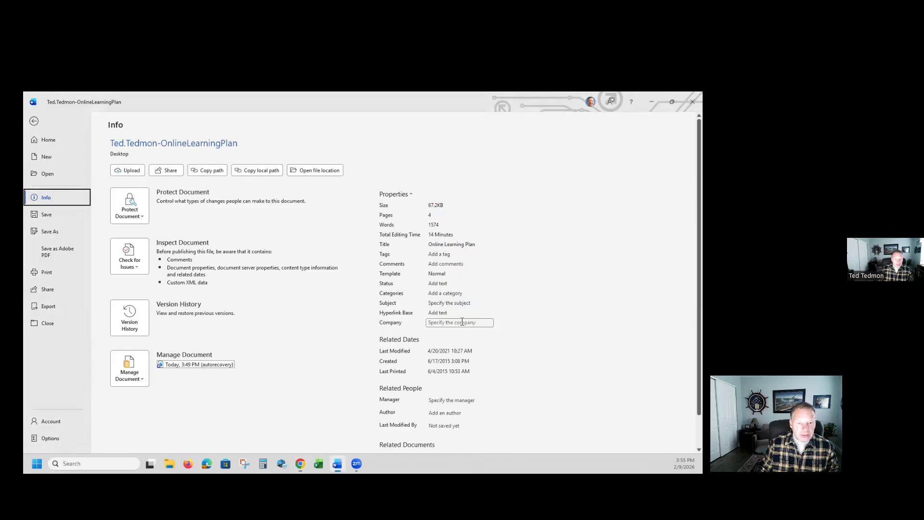
{"action": "left_click", "coordinate": [428, 322]}
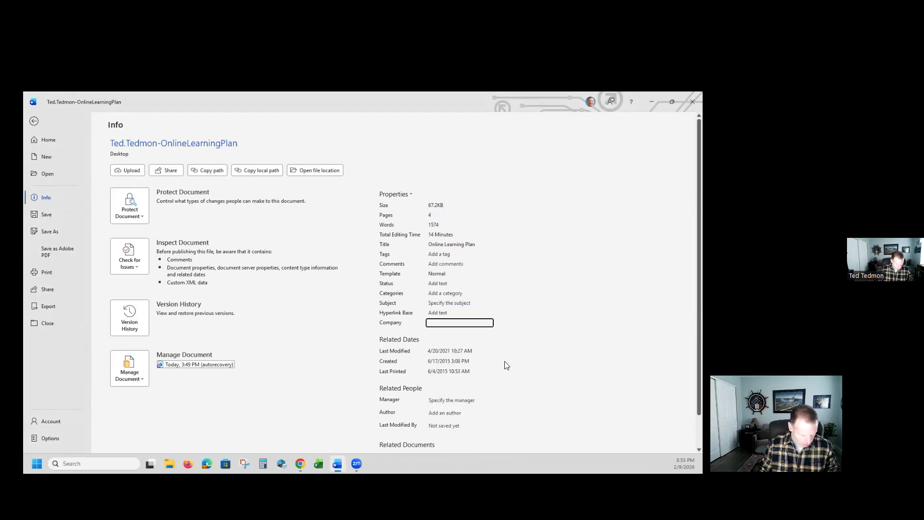
{"action": "type", "text": "Community College District"}
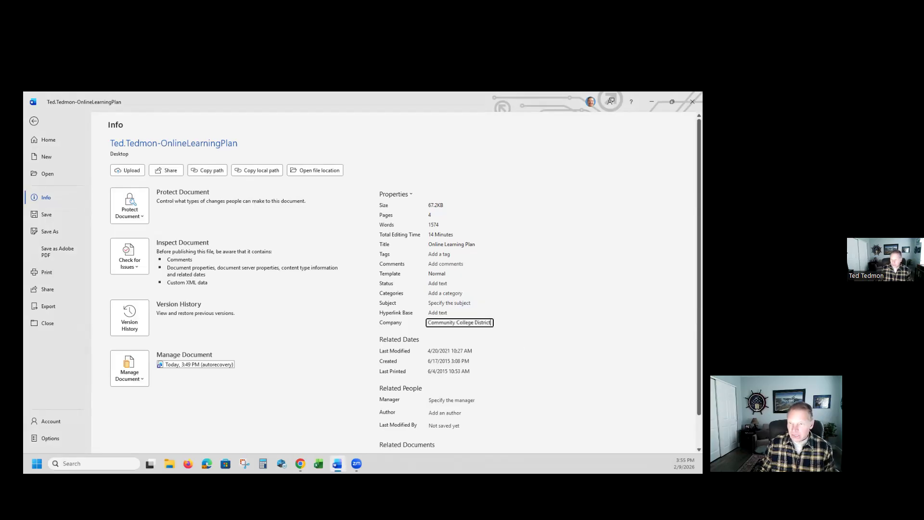
Step: Enter the manager's name in the Manager document property
{"action": "key", "text": "alt+Tab"}
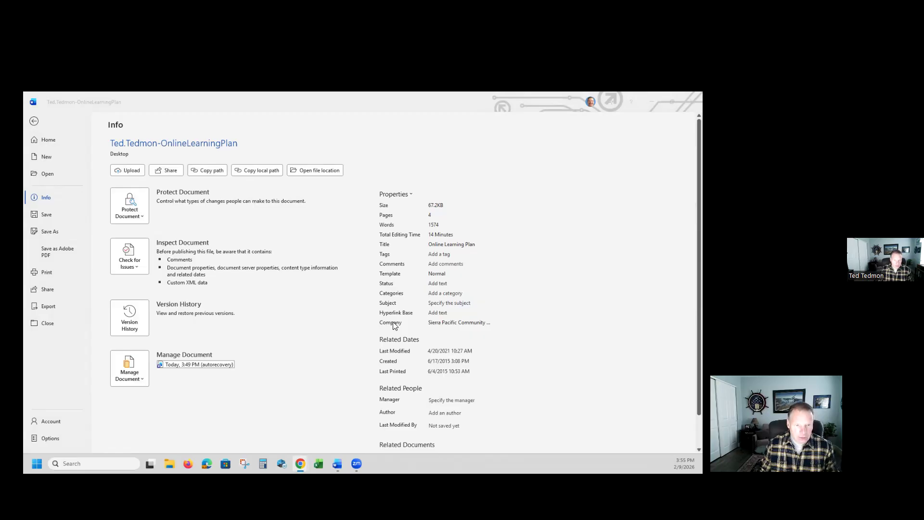
{"action": "left_click", "coordinate": [437, 402]}
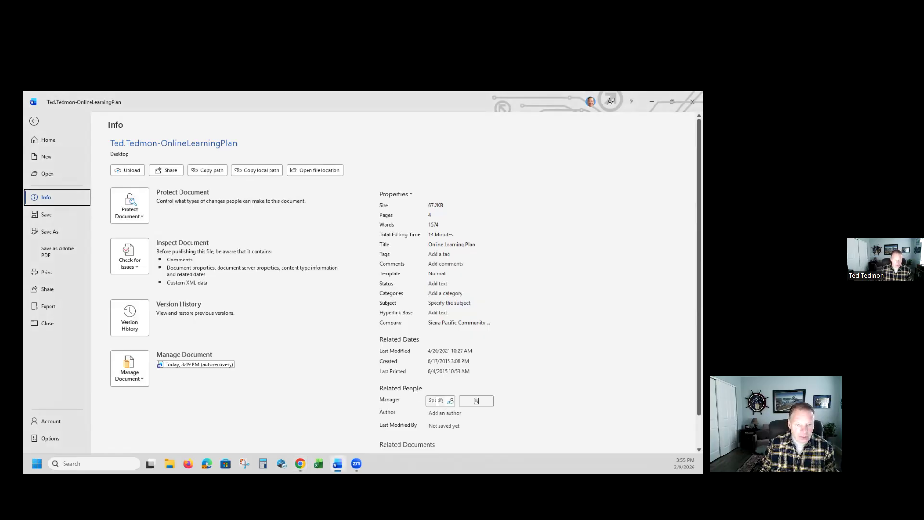
{"action": "left_click", "coordinate": [443, 401]}
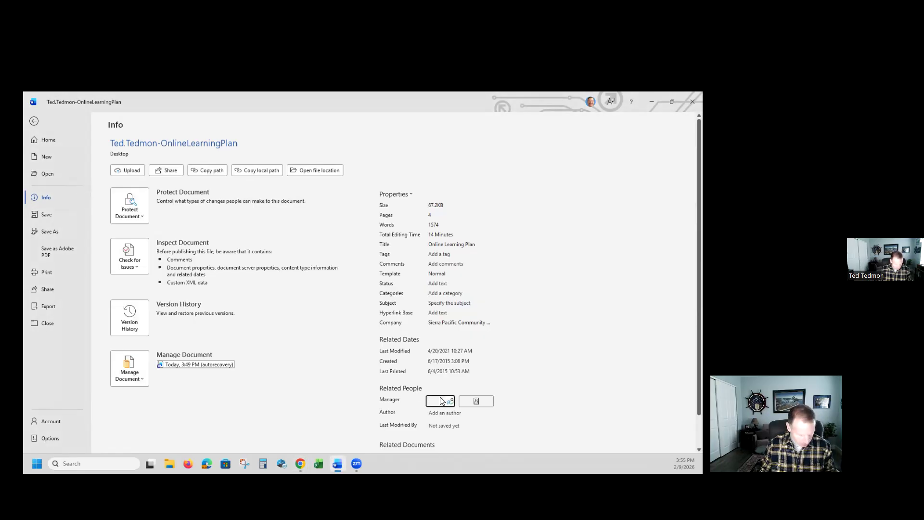
{"action": "type", "text": "Kumar"}
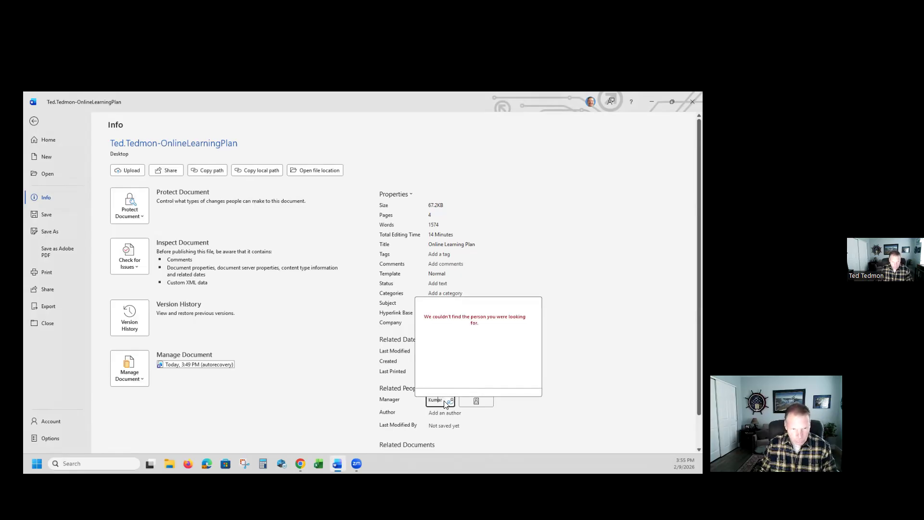
Step: Commit the Manager property entry and return from the file information to the document
{"action": "left_click", "coordinate": [566, 418]}
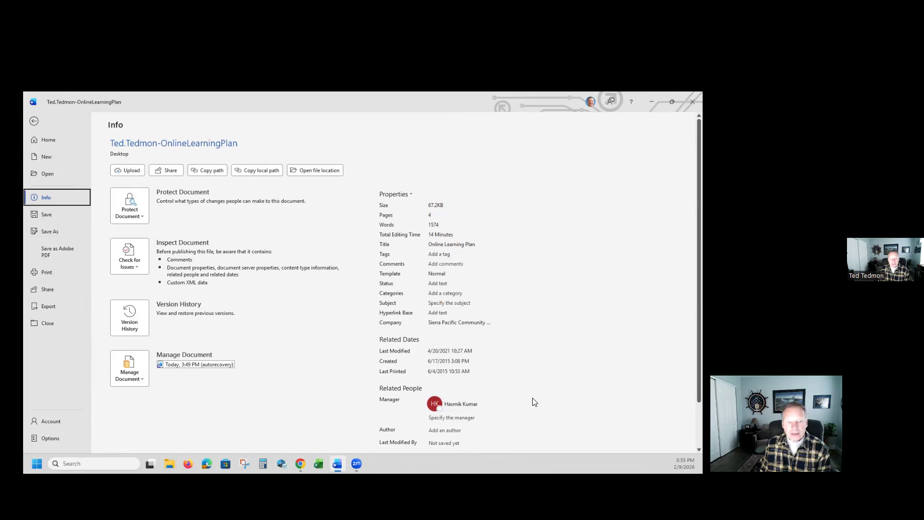
{"action": "scroll", "coordinate": [510, 404], "scroll_direction": "down", "scroll_amount": 1}
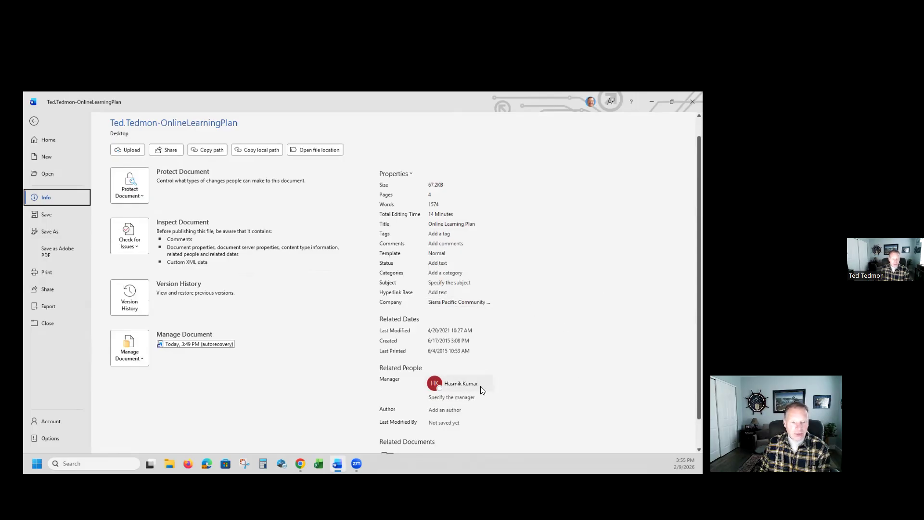
{"action": "left_click", "coordinate": [34, 122]}
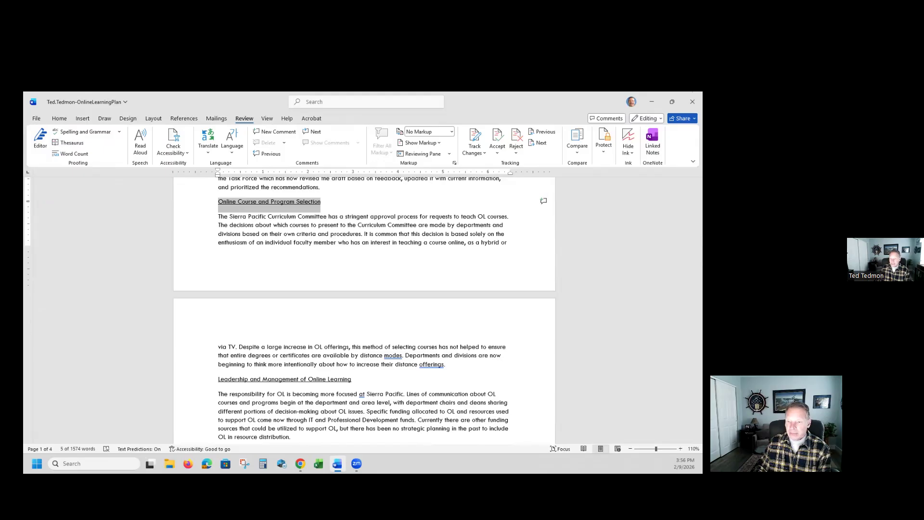
Step: Apply the Title style to the line "Online Learning Plan" at the start of the document
{"action": "key", "text": "alt+Tab"}
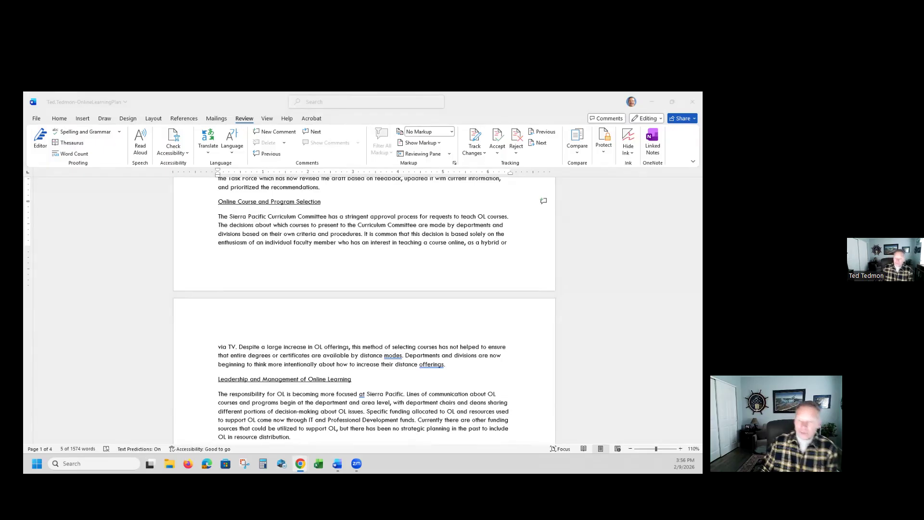
{"action": "scroll", "coordinate": [389, 260], "scroll_direction": "up", "scroll_amount": 10}
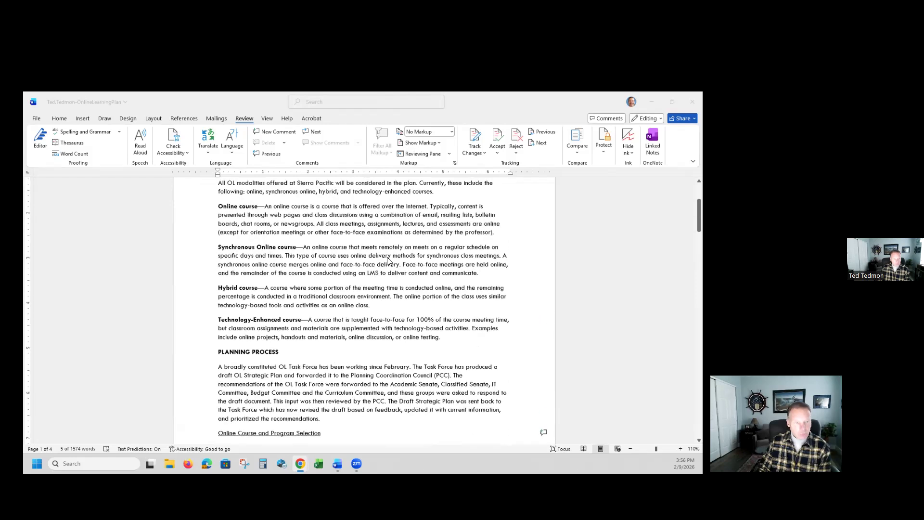
{"action": "scroll", "coordinate": [395, 260], "scroll_direction": "up", "scroll_amount": 2}
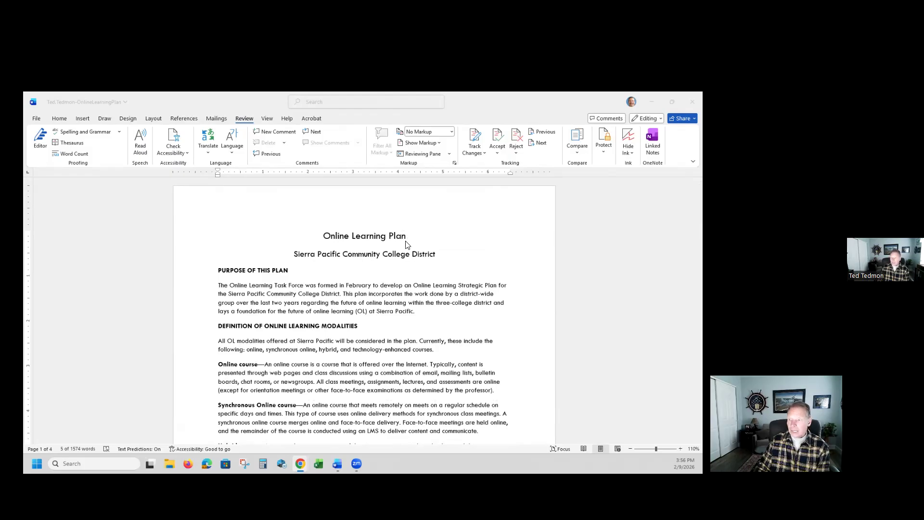
{"action": "left_click", "coordinate": [354, 237]}
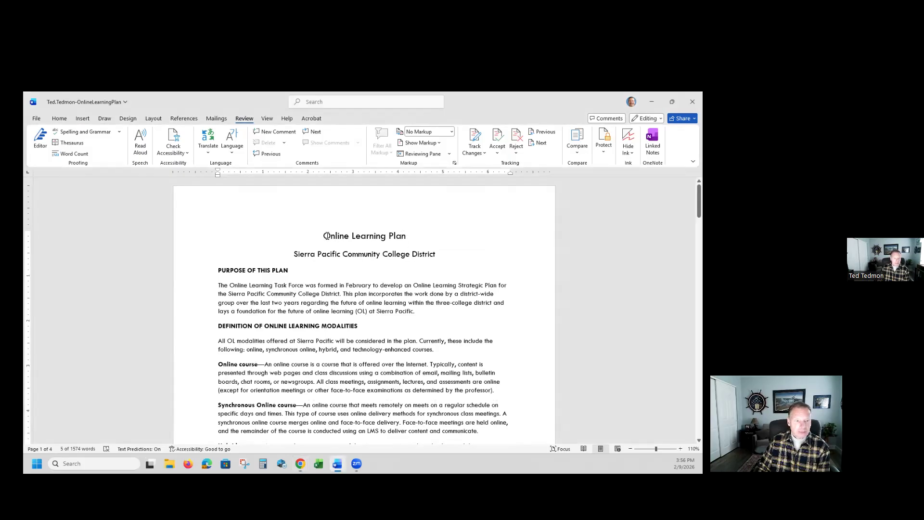
{"action": "left_click_drag", "start_coordinate": [323, 236], "coordinate": [408, 235]}
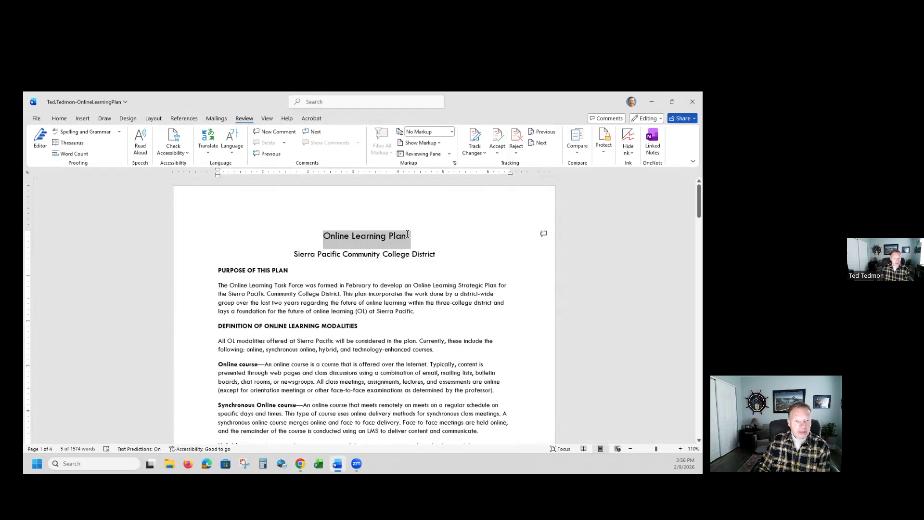
{"action": "left_click", "coordinate": [59, 120]}
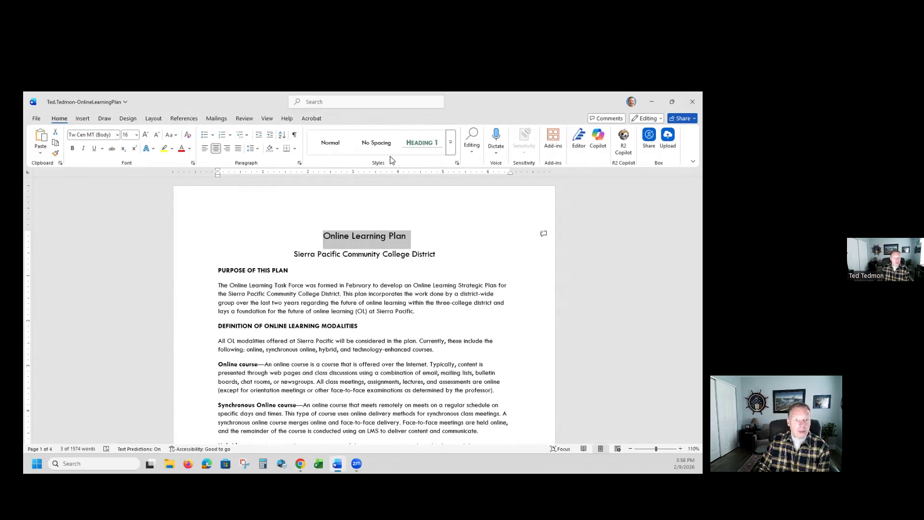
{"action": "left_click", "coordinate": [451, 146]}
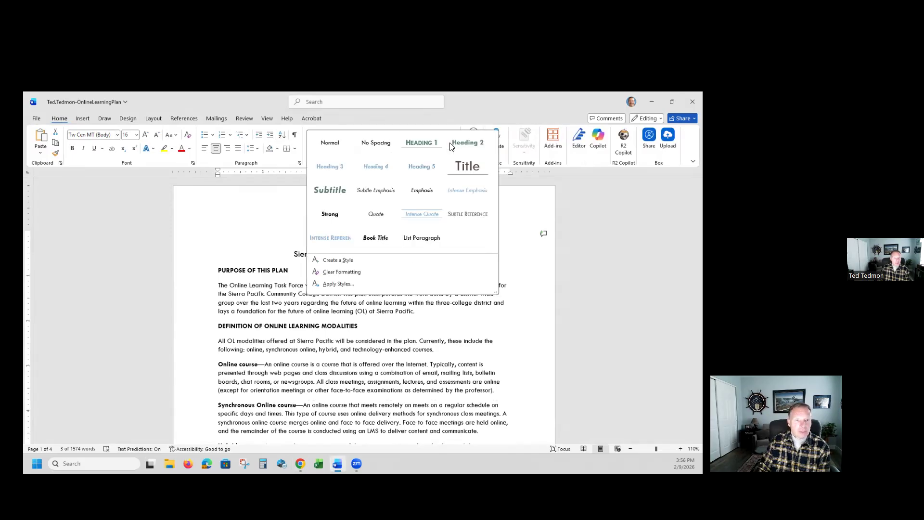
{"action": "left_click", "coordinate": [465, 168]}
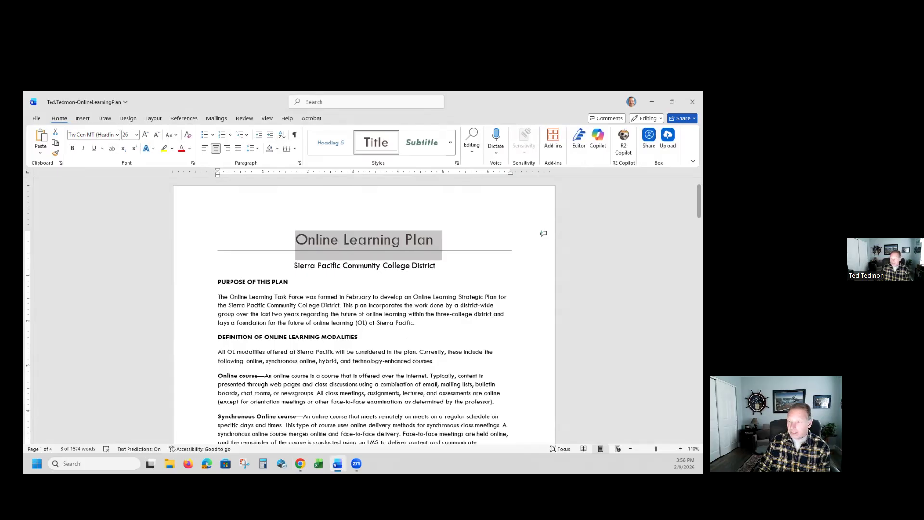
Step: Apply the Subtitle style to the line "Sierra Pacific Community College District" beneath the title
{"action": "key", "text": "alt+Tab"}
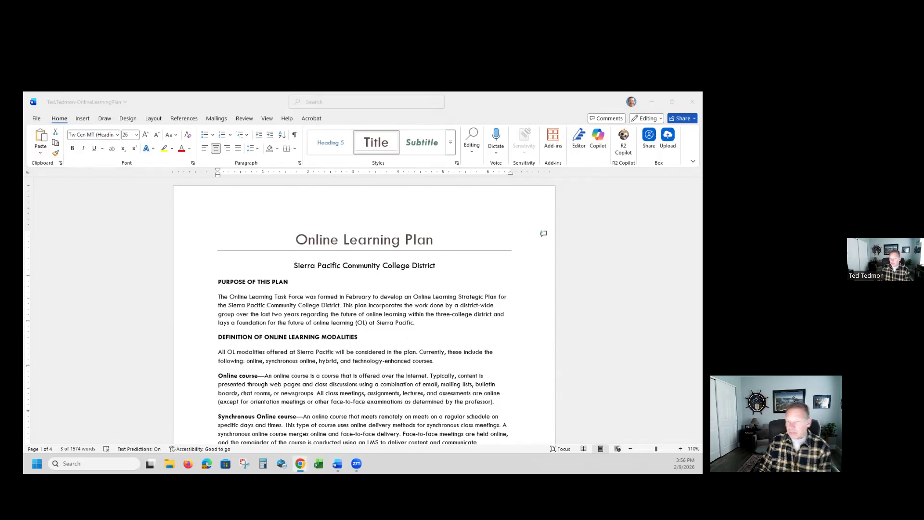
{"action": "key", "text": "alt+Tab"}
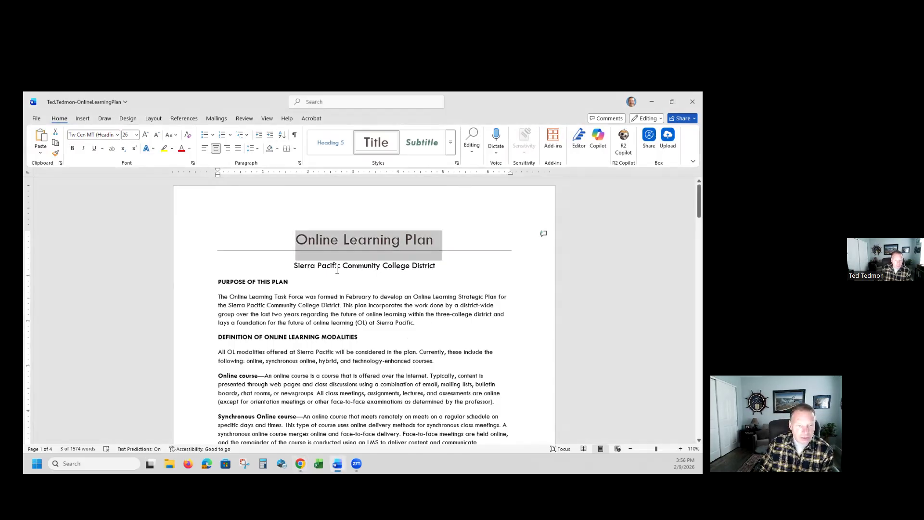
{"action": "left_click_drag", "start_coordinate": [293, 266], "coordinate": [436, 265]}
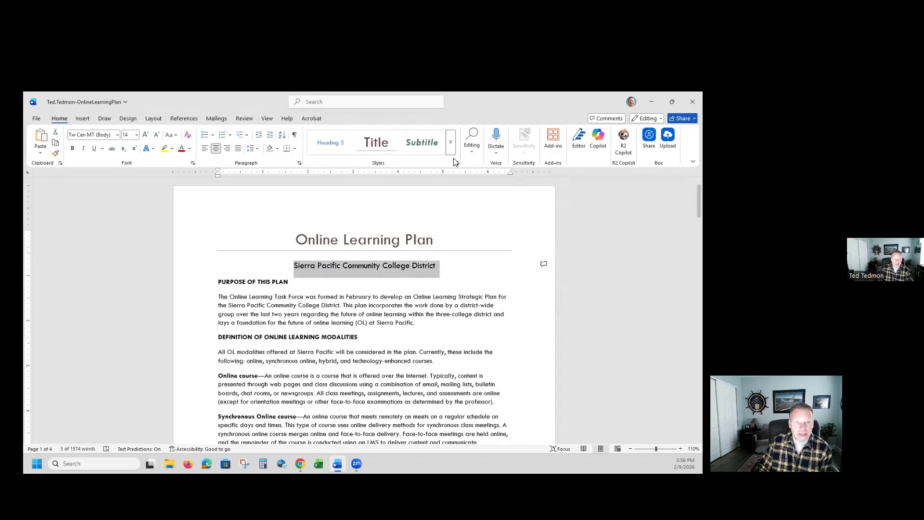
{"action": "left_click", "coordinate": [429, 143]}
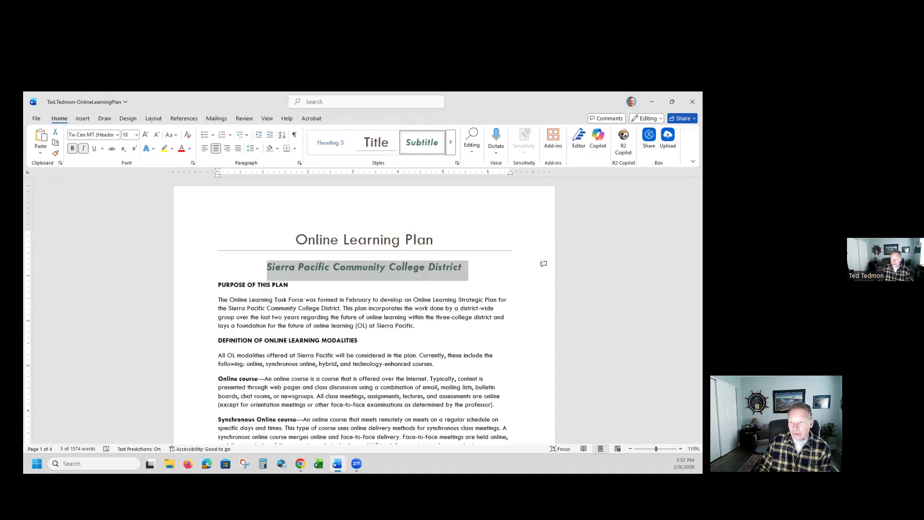
Step: Apply the Heading 1 style to the section heading "PURPOSE OF THIS PLAN"
{"action": "left_click_drag", "start_coordinate": [290, 286], "coordinate": [228, 287]}
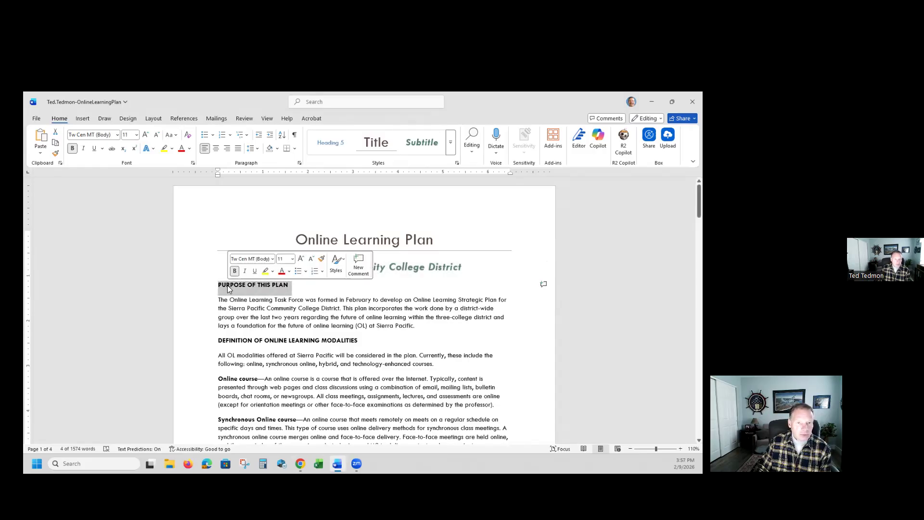
{"action": "left_click", "coordinate": [451, 146]}
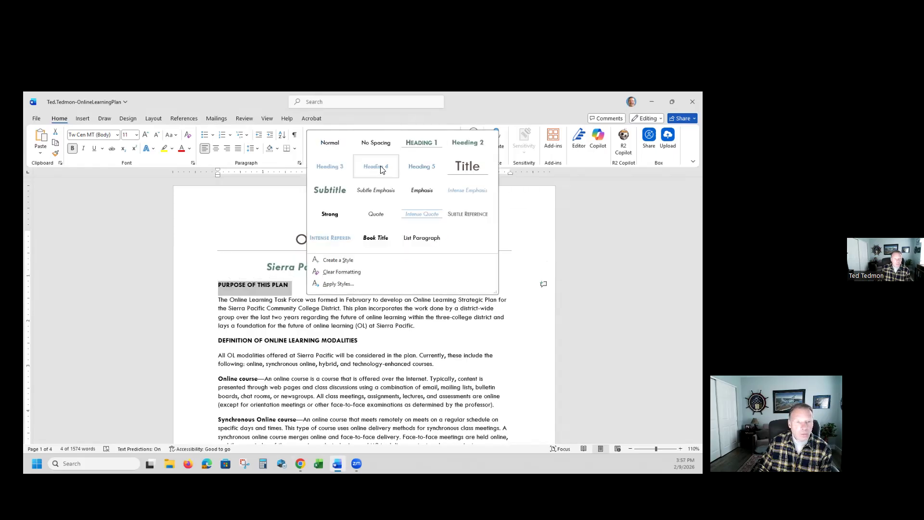
{"action": "left_click", "coordinate": [422, 144]}
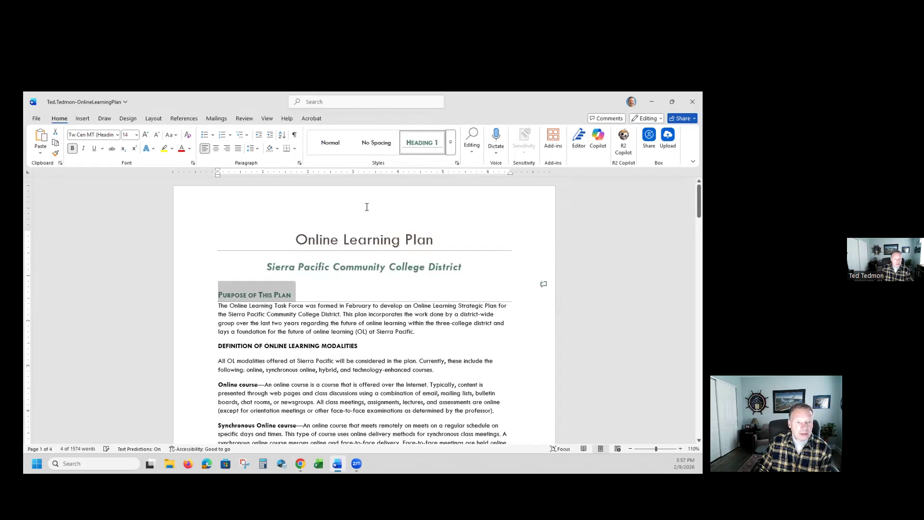
Step: Copy the Heading 1 formatting with Format Painter to "Definition of Online Learning Modalities", "Planning Process" and "Where Are We Now with Online Learning?"
{"action": "left_click", "coordinate": [56, 154]}
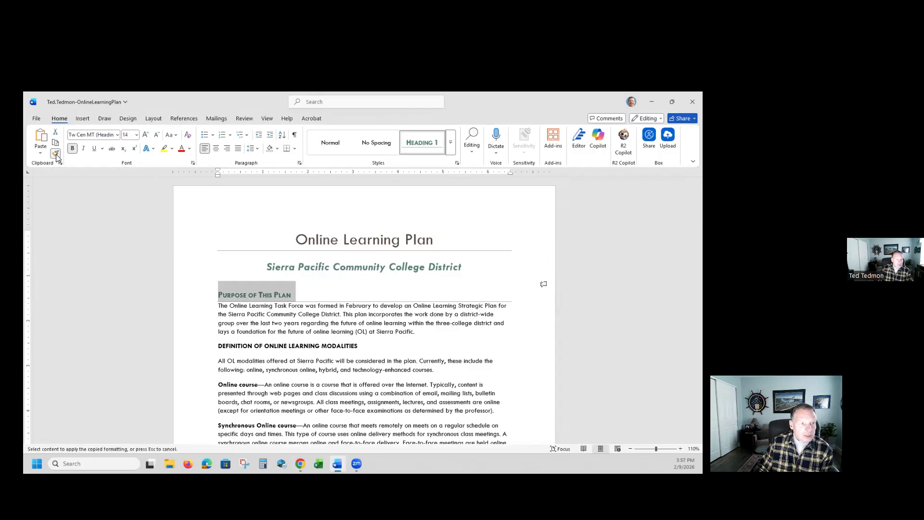
{"action": "left_click_drag", "start_coordinate": [361, 347], "coordinate": [218, 348]}
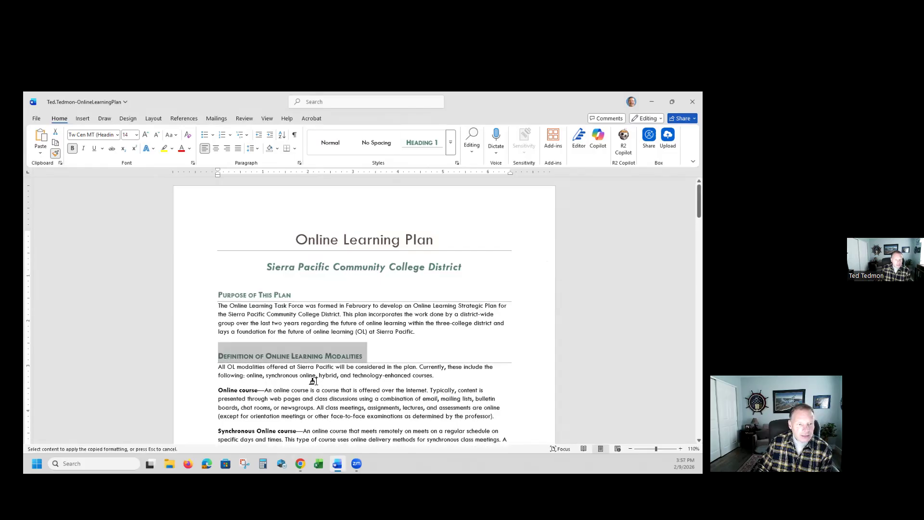
{"action": "scroll", "coordinate": [313, 381], "scroll_direction": "down", "scroll_amount": 6}
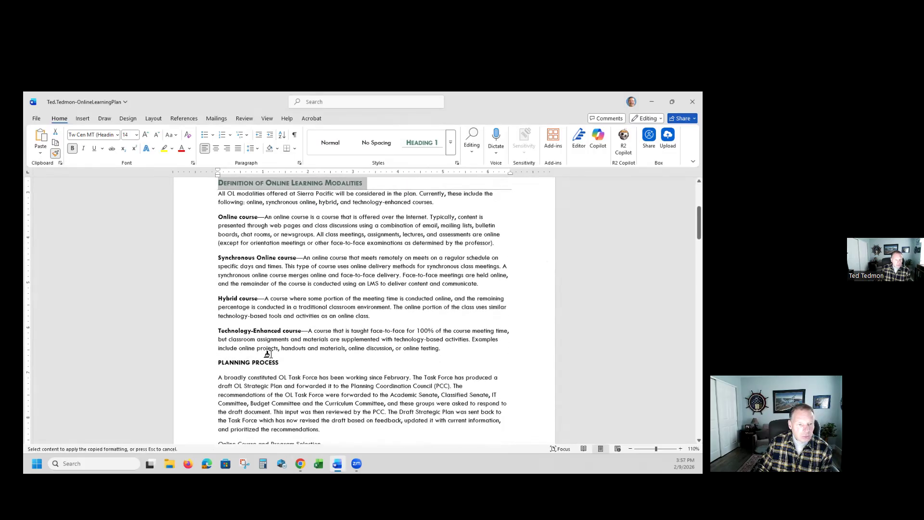
{"action": "left_click_drag", "start_coordinate": [280, 362], "coordinate": [202, 366]}
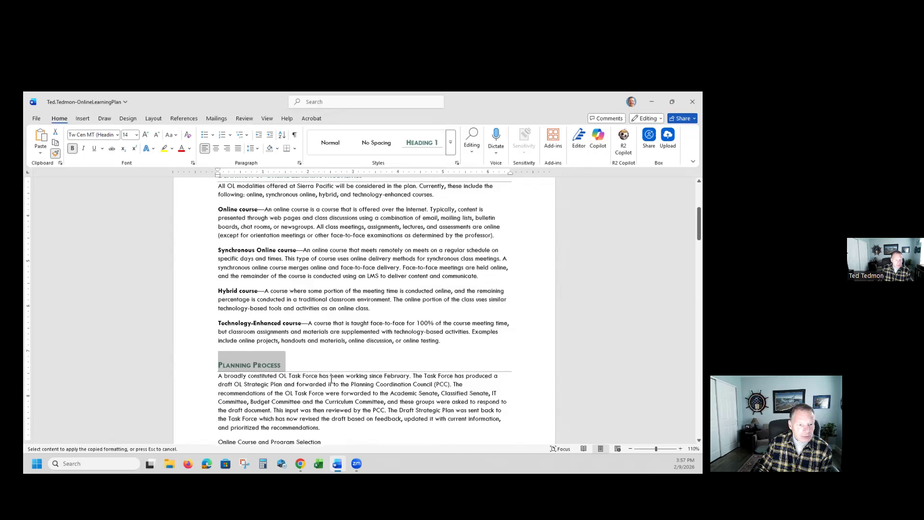
{"action": "scroll", "coordinate": [331, 380], "scroll_direction": "down", "scroll_amount": 15}
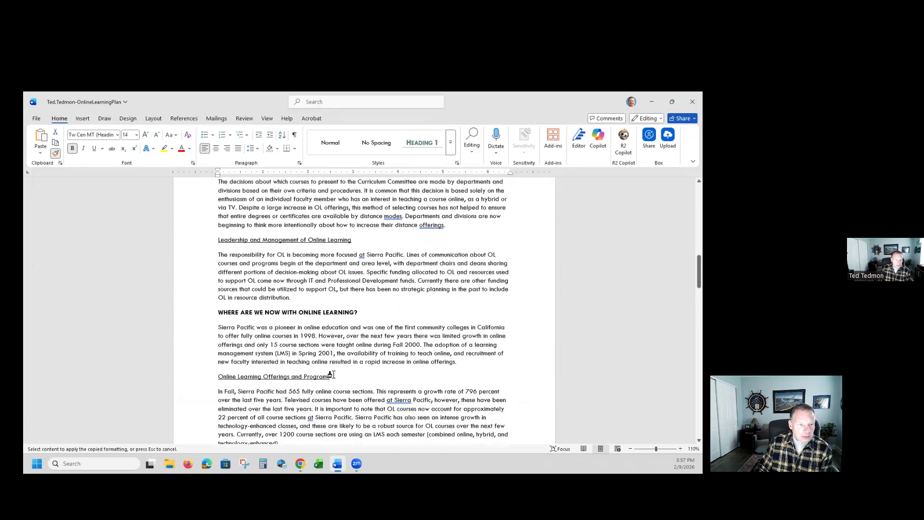
{"action": "left_click_drag", "start_coordinate": [362, 313], "coordinate": [227, 313]}
Step: Look through the remaining pages for further main section headings and go back to the beginning of the document
{"action": "scroll", "coordinate": [313, 363], "scroll_direction": "down", "scroll_amount": 10}
{"action": "scroll", "coordinate": [319, 360], "scroll_direction": "down", "scroll_amount": 10}
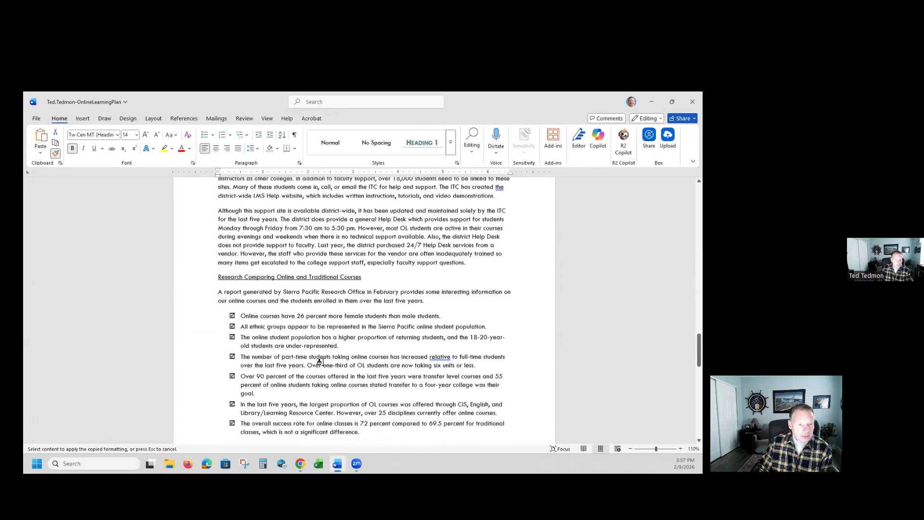
{"action": "scroll", "coordinate": [320, 362], "scroll_direction": "down", "scroll_amount": 4}
{"action": "scroll", "coordinate": [319, 378], "scroll_direction": "down", "scroll_amount": 3}
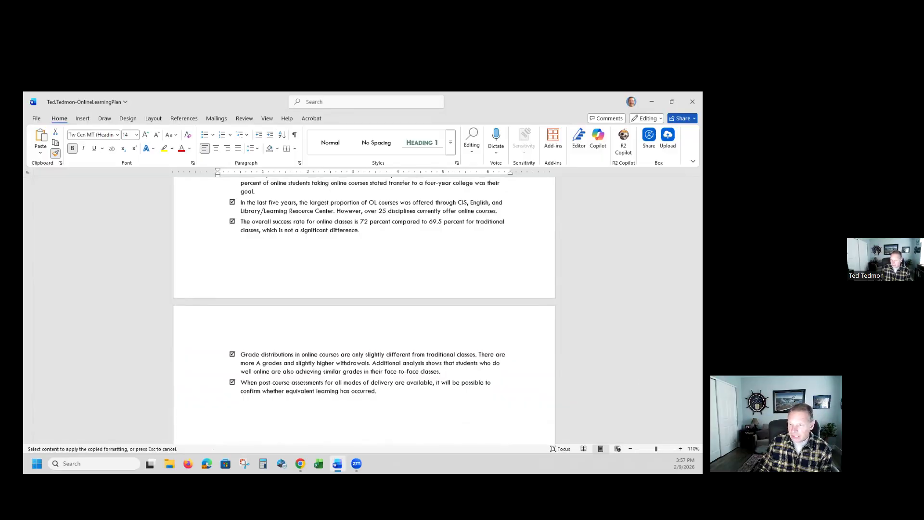
{"action": "scroll", "coordinate": [423, 371], "scroll_direction": "up", "scroll_amount": 8}
{"action": "scroll", "coordinate": [424, 371], "scroll_direction": "up", "scroll_amount": 10}
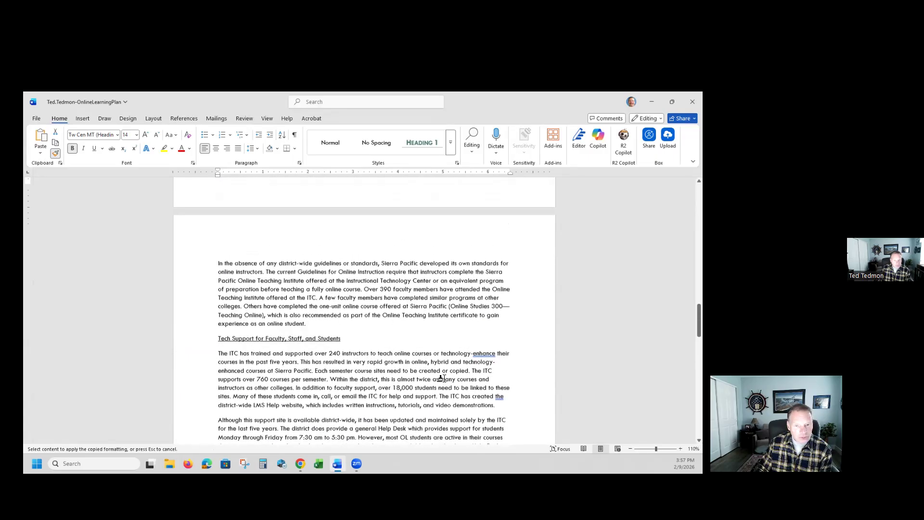
{"action": "left_click_drag", "start_coordinate": [699, 316], "coordinate": [682, 217]}
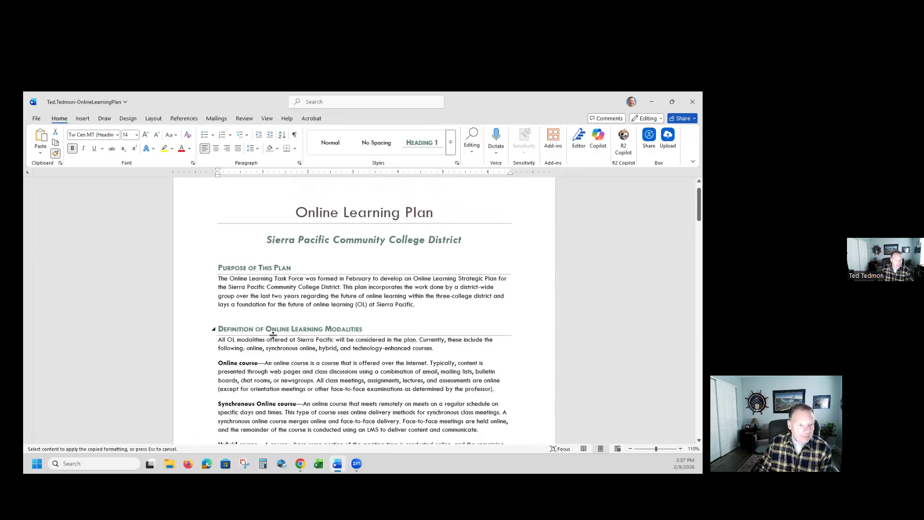
{"action": "scroll", "coordinate": [337, 375], "scroll_direction": "down", "scroll_amount": 8}
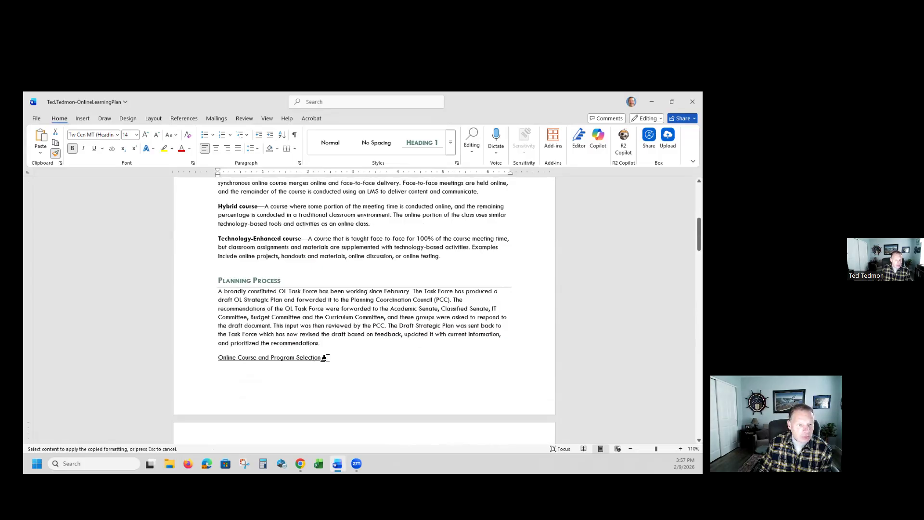
{"action": "left_click", "coordinate": [303, 360]}
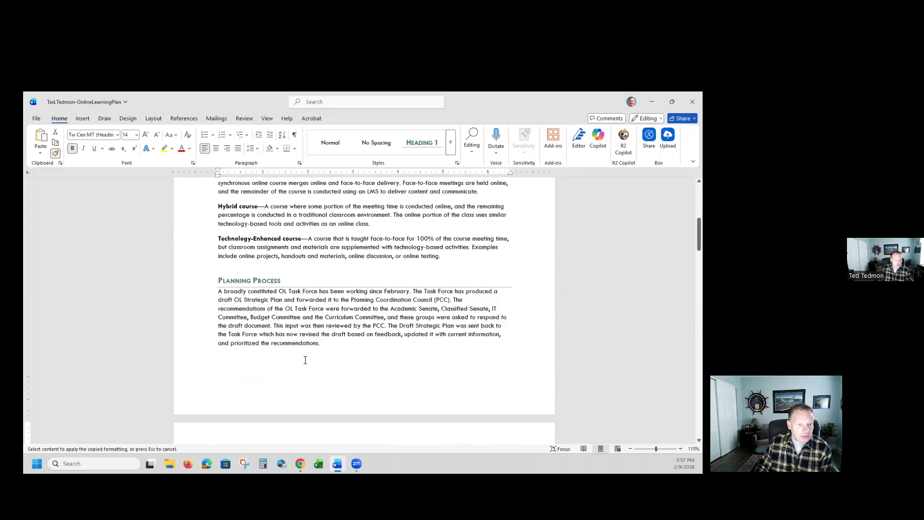
{"action": "scroll", "coordinate": [313, 350], "scroll_direction": "down", "scroll_amount": 4}
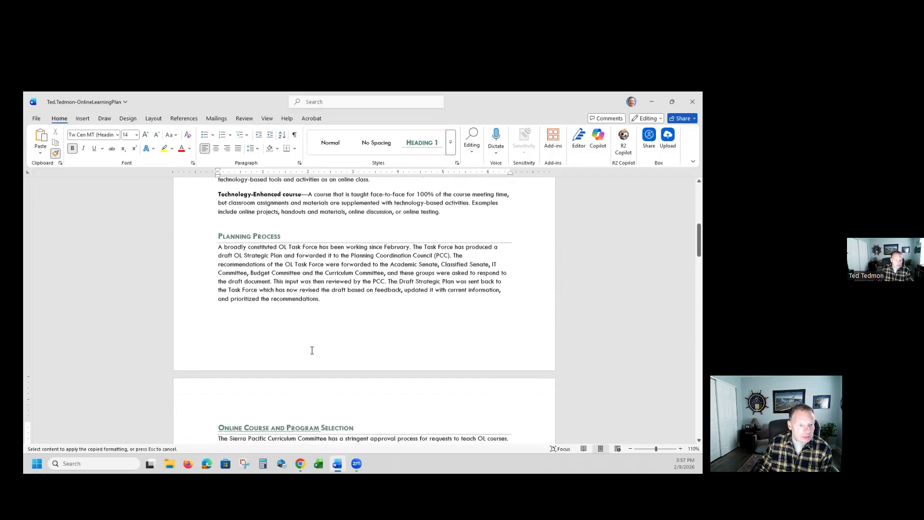
{"action": "scroll", "coordinate": [314, 350], "scroll_direction": "up", "scroll_amount": 5}
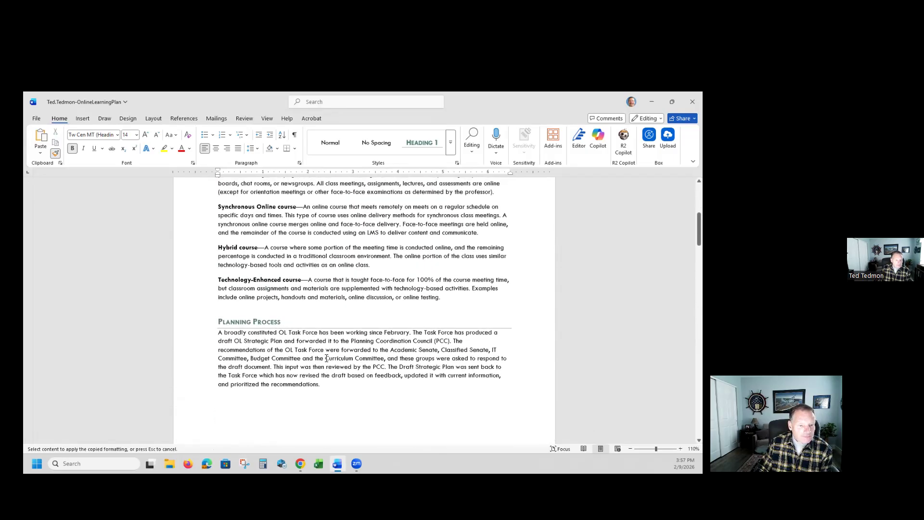
{"action": "scroll", "coordinate": [327, 359], "scroll_direction": "down", "scroll_amount": 4}
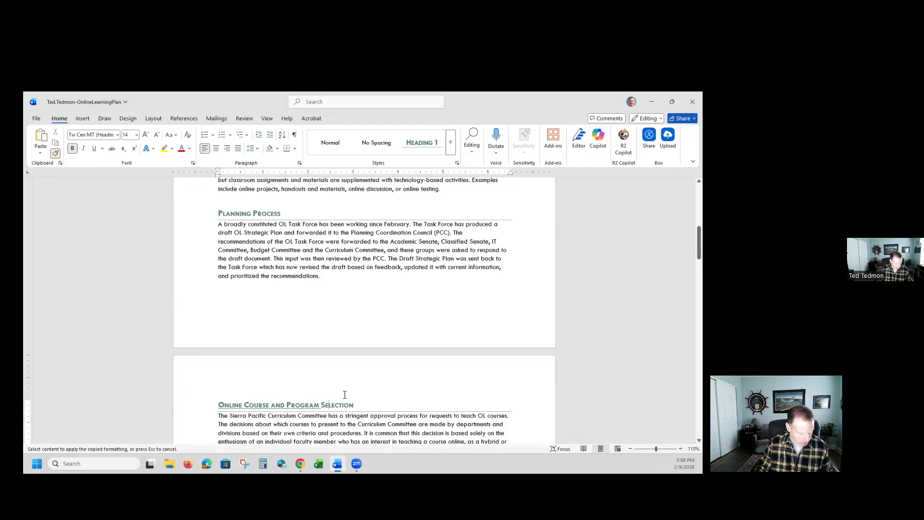
{"action": "key", "text": "ctrl+z"}
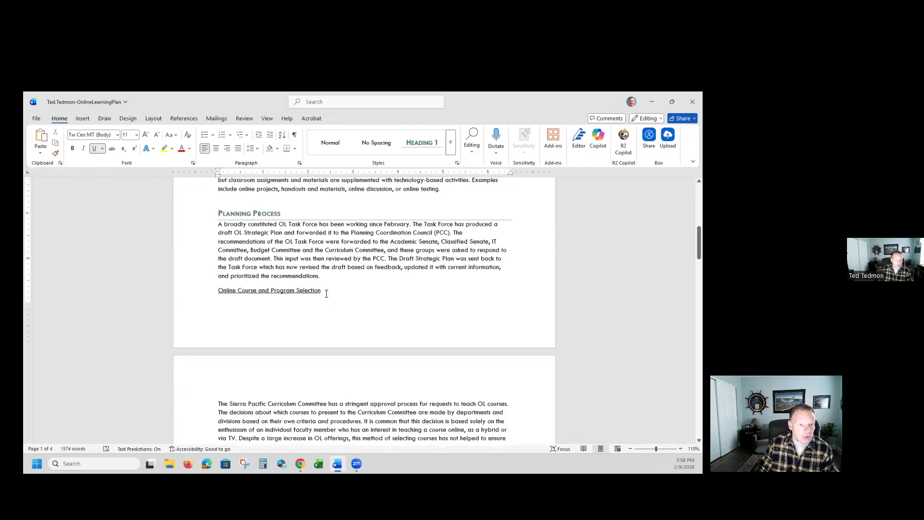
Step: Apply the Heading 2 style to the underlined subheading "Online Course and Program Selection"
{"action": "left_click_drag", "start_coordinate": [326, 294], "coordinate": [216, 290]}
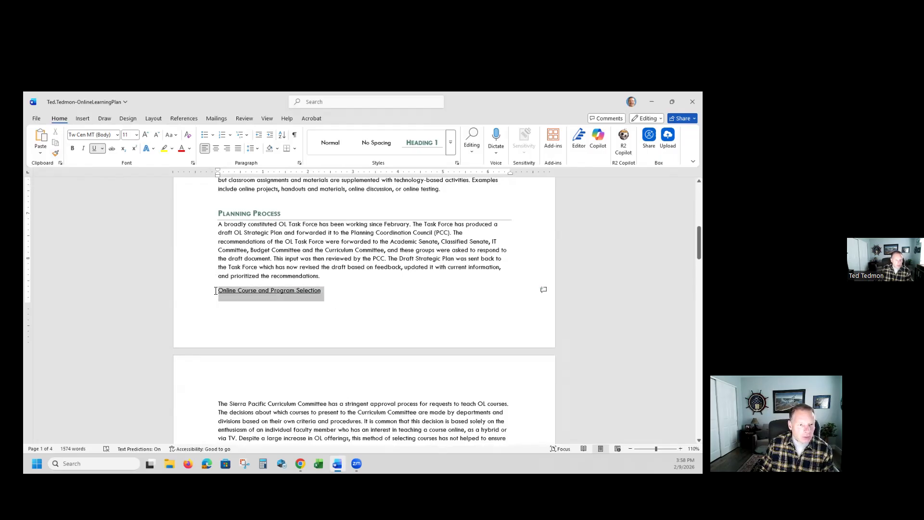
{"action": "left_click", "coordinate": [450, 144]}
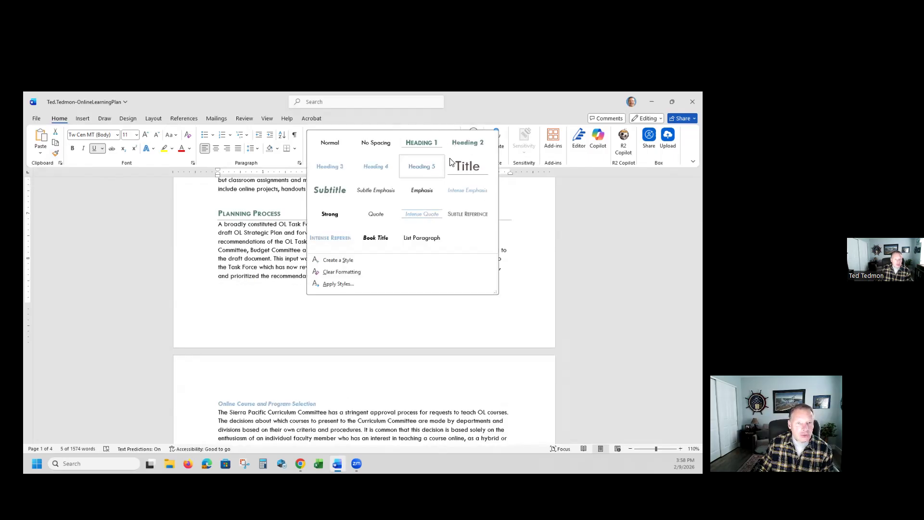
{"action": "left_click", "coordinate": [460, 148]}
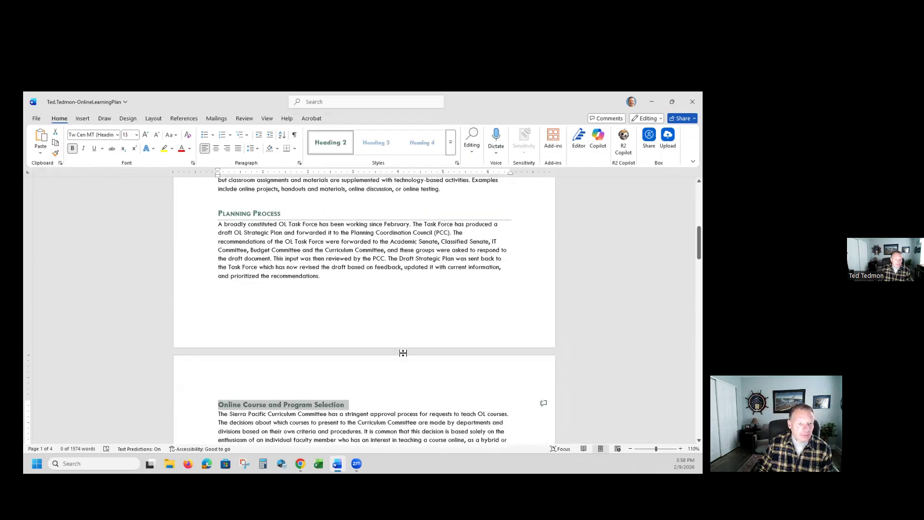
{"action": "scroll", "coordinate": [403, 353], "scroll_direction": "up", "scroll_amount": 10}
{"action": "scroll", "coordinate": [390, 353], "scroll_direction": "down", "scroll_amount": 10}
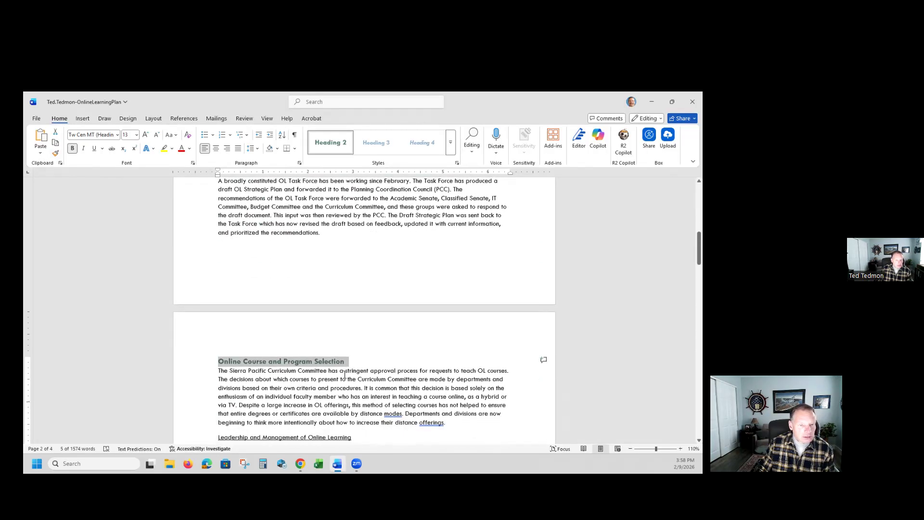
Step: Copy the Heading 2 formatting with Format Painter to "Leadership and Management of Online Learning" and "Online Learning Offerings and Programs"
{"action": "left_click", "coordinate": [56, 153]}
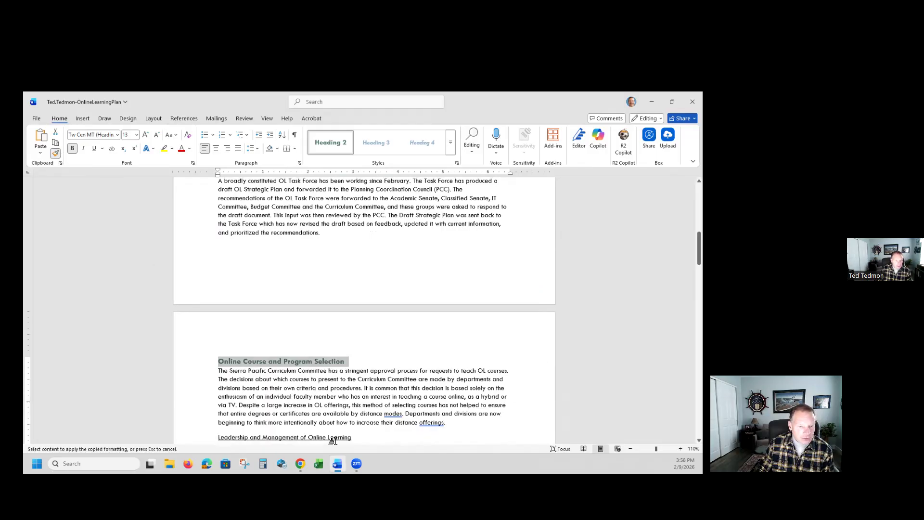
{"action": "scroll", "coordinate": [332, 439], "scroll_direction": "down", "scroll_amount": 1}
{"action": "left_click_drag", "start_coordinate": [214, 412], "coordinate": [215, 412]}
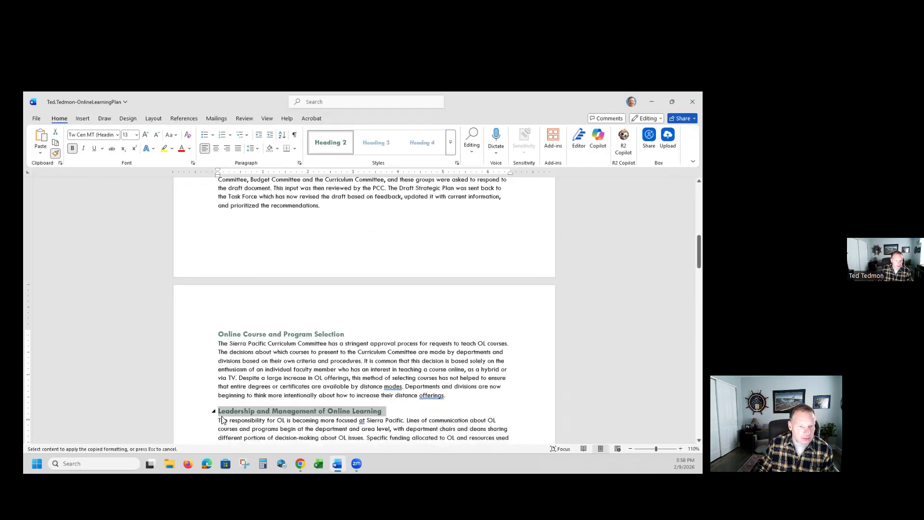
{"action": "scroll", "coordinate": [332, 379], "scroll_direction": "down", "scroll_amount": 6}
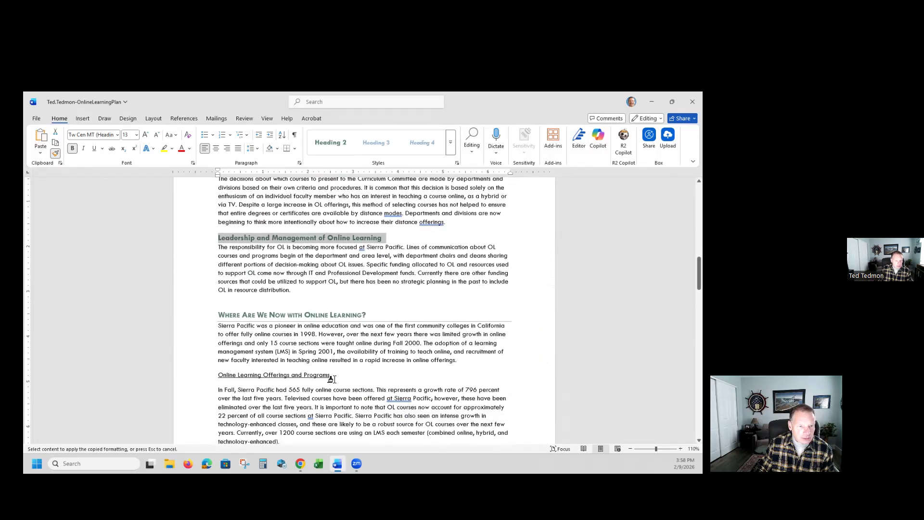
{"action": "left_click_drag", "start_coordinate": [331, 375], "coordinate": [229, 374]}
{"action": "left_click_drag", "start_coordinate": [235, 386], "coordinate": [235, 385]}
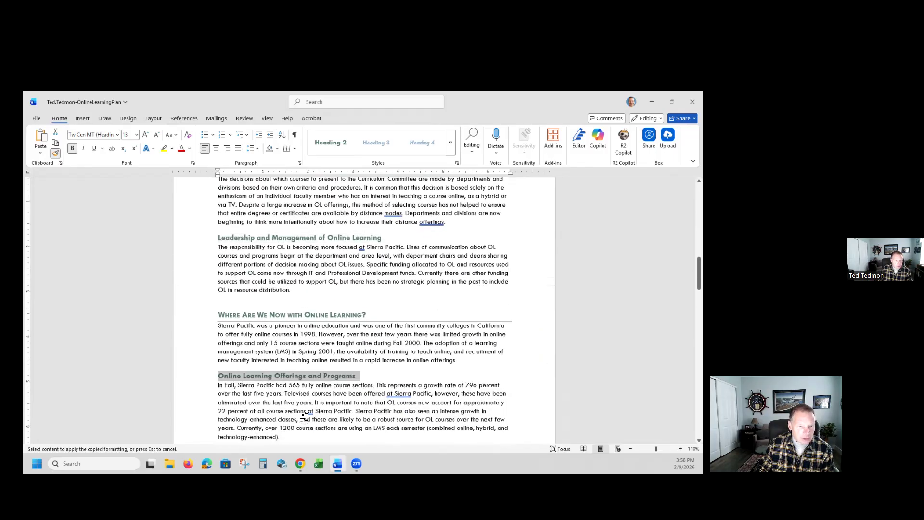
Step: Copy the Heading 2 formatting to the subheadings "Student Support Services" and "Training Faculty to Teach Online Courses"
{"action": "scroll", "coordinate": [302, 419], "scroll_direction": "down", "scroll_amount": 7}
{"action": "left_click_drag", "start_coordinate": [288, 328], "coordinate": [217, 328]}
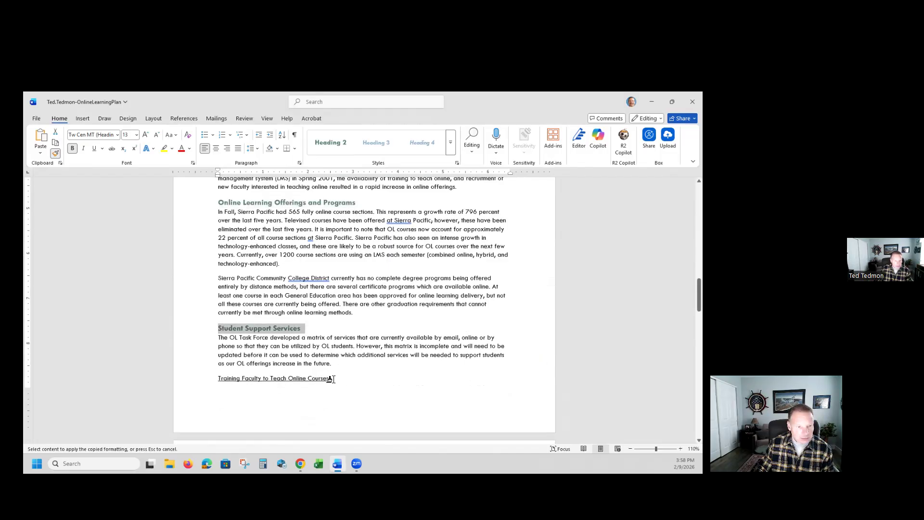
{"action": "left_click_drag", "start_coordinate": [331, 379], "coordinate": [220, 380]}
{"action": "scroll", "coordinate": [352, 405], "scroll_direction": "down", "scroll_amount": 6}
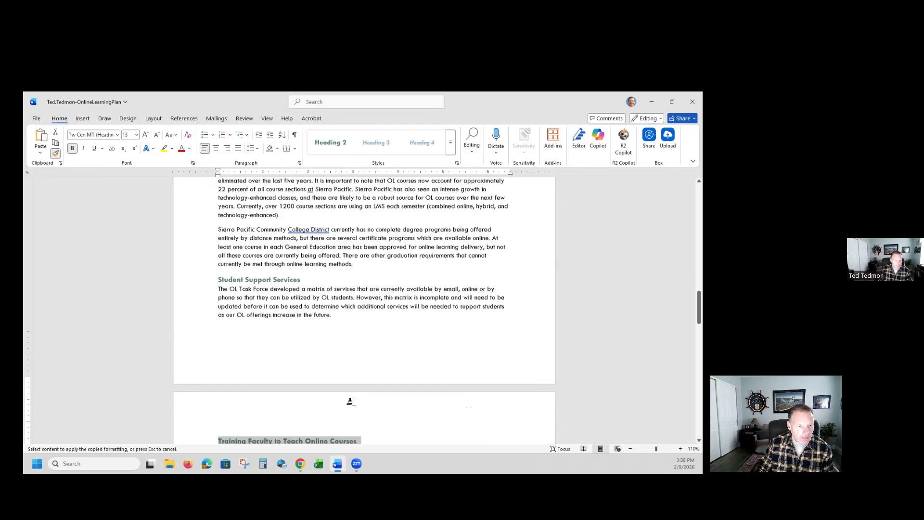
Step: Copy the Heading 2 formatting to "Tech Support for Faculty, Staff, and Students" and "Research Comparing Online and Traditional Courses", and end Format Painter
{"action": "left_click_drag", "start_coordinate": [349, 355], "coordinate": [217, 357]}
{"action": "scroll", "coordinate": [289, 408], "scroll_direction": "down", "scroll_amount": 5}
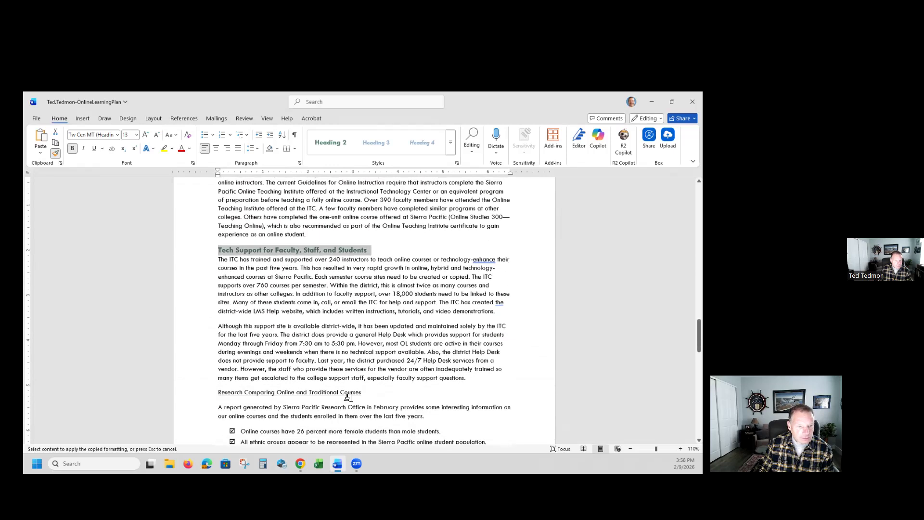
{"action": "left_click_drag", "start_coordinate": [365, 392], "coordinate": [218, 392]}
{"action": "scroll", "coordinate": [282, 423], "scroll_direction": "down", "scroll_amount": 10}
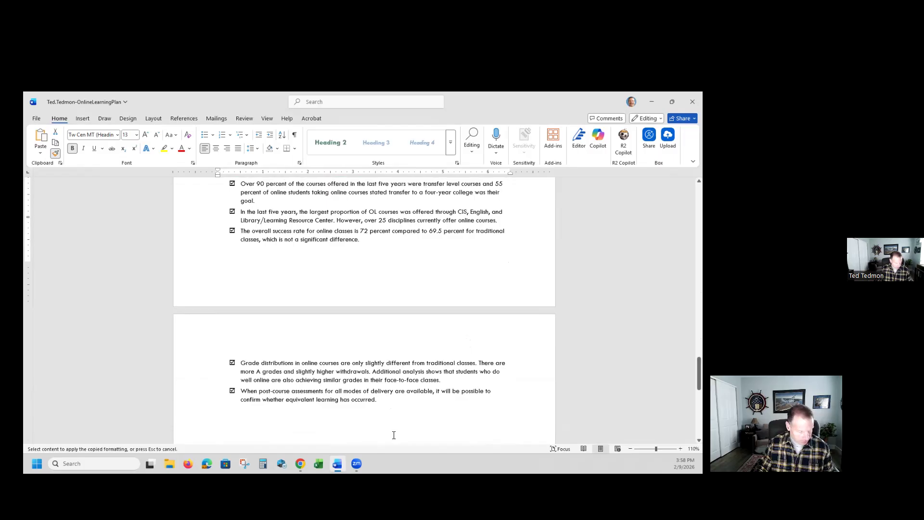
{"action": "key", "text": "Escape"}
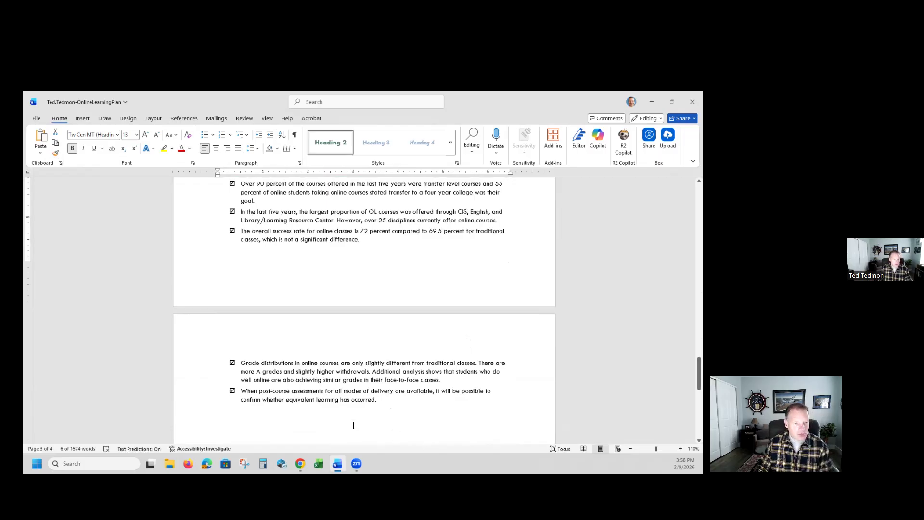
Step: Insert a page break before the heading "Purpose of This Plan" so that it starts a new page
{"action": "scroll", "coordinate": [353, 421], "scroll_direction": "up", "scroll_amount": 3}
{"action": "scroll", "coordinate": [353, 415], "scroll_direction": "up", "scroll_amount": 15}
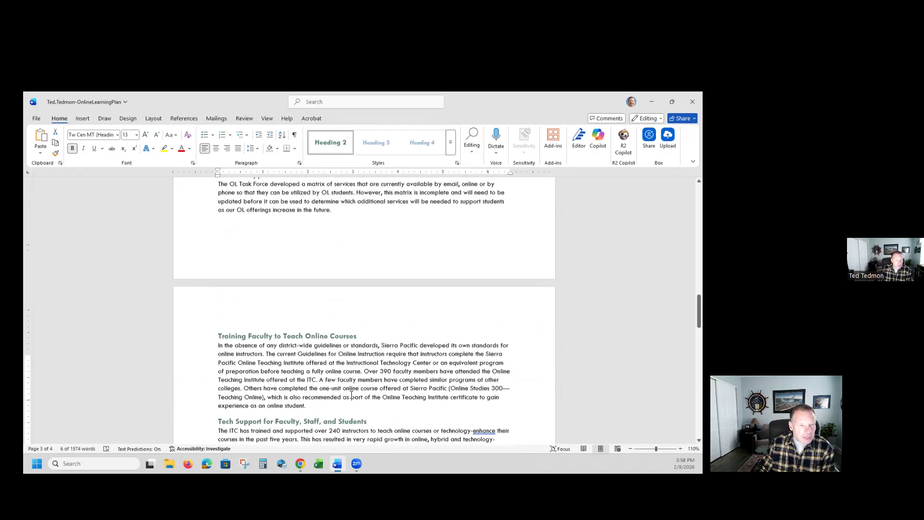
{"action": "scroll", "coordinate": [350, 394], "scroll_direction": "up", "scroll_amount": 5}
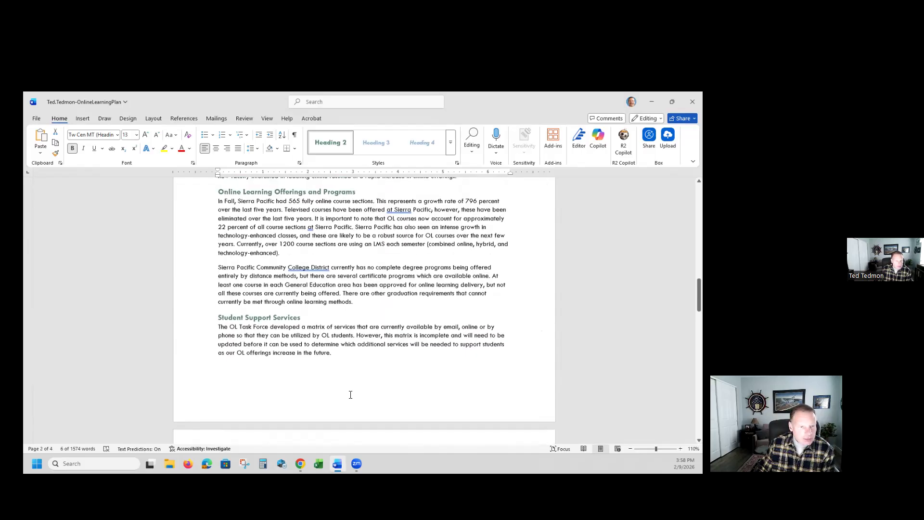
{"action": "scroll", "coordinate": [318, 306], "scroll_direction": "up", "scroll_amount": 20}
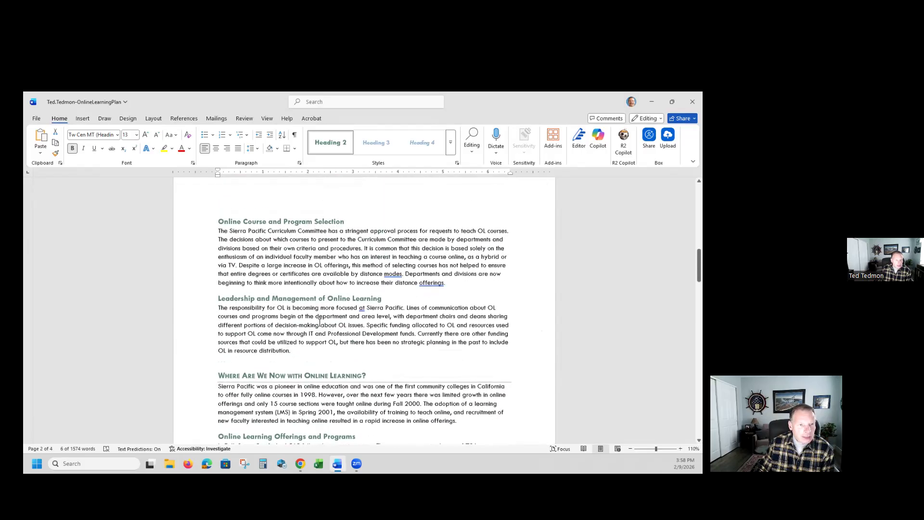
{"action": "scroll", "coordinate": [320, 365], "scroll_direction": "up", "scroll_amount": 4}
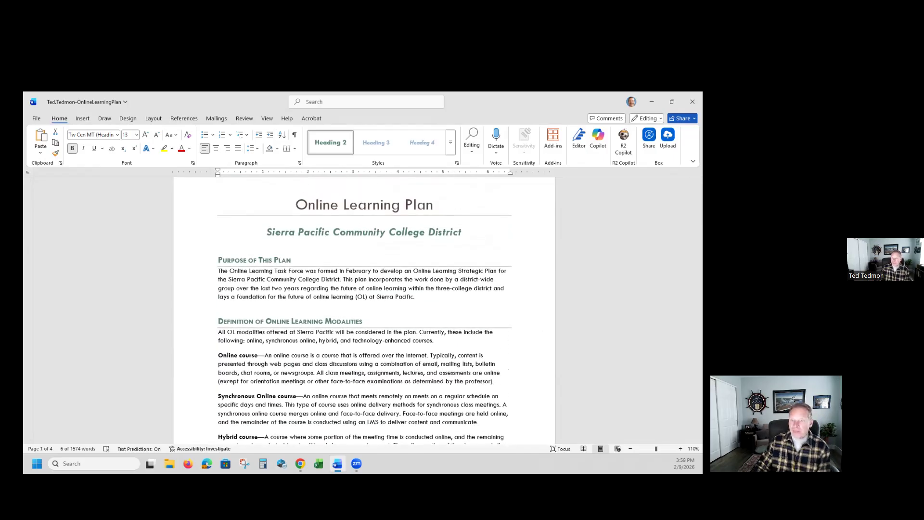
{"action": "key", "text": "alt+Tab"}
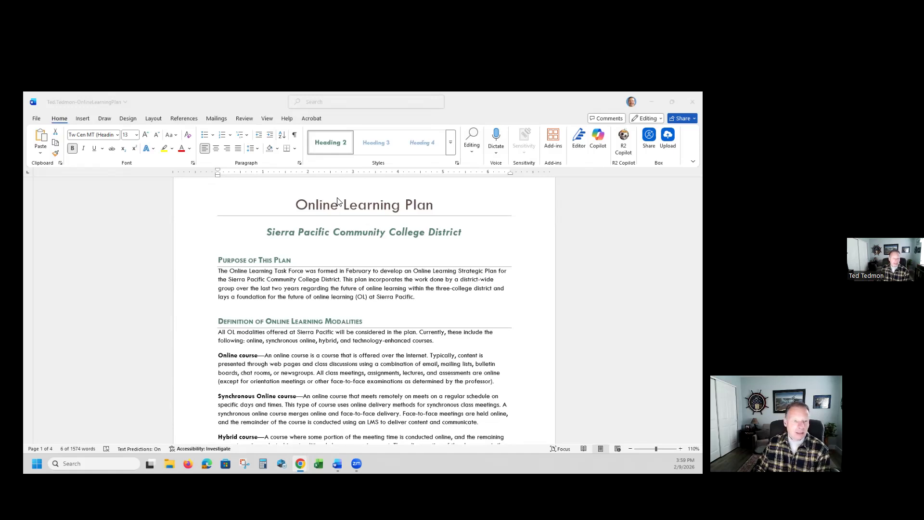
{"action": "left_click", "coordinate": [219, 265]}
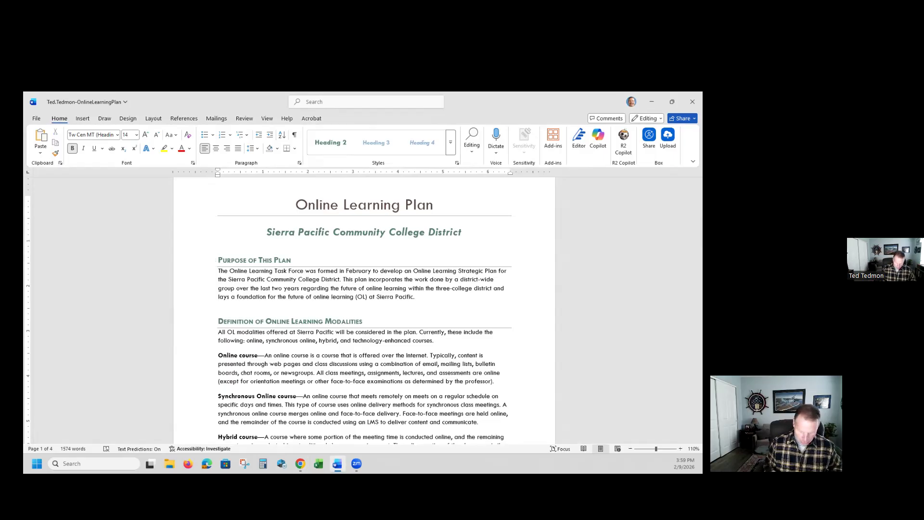
{"action": "key", "text": "ctrl+Return"}
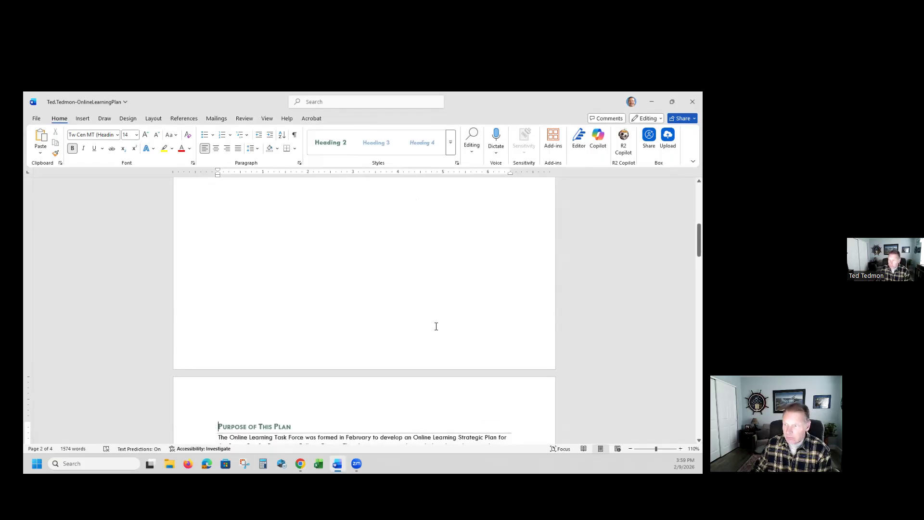
Step: Insert an Automatic Table 2 table of contents on a new line below the subtitle "Sierra Pacific Community College District"
{"action": "scroll", "coordinate": [427, 319], "scroll_direction": "up", "scroll_amount": 6}
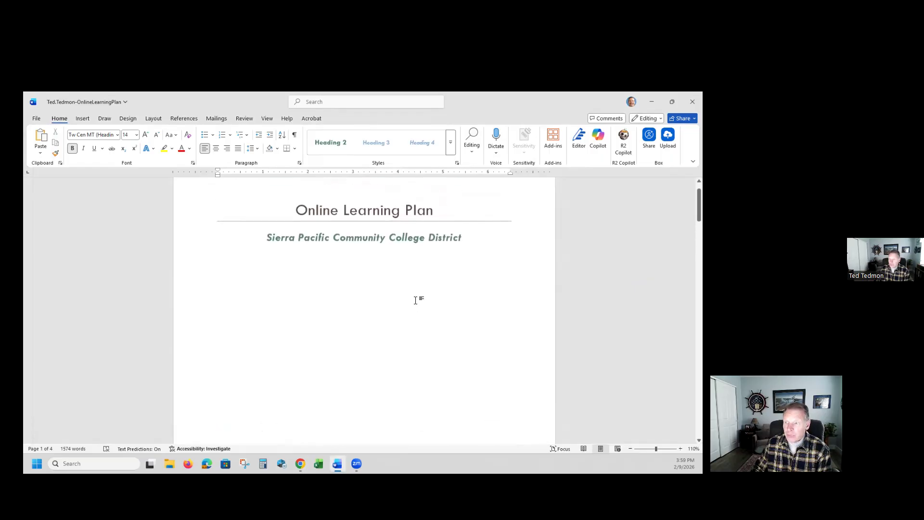
{"action": "left_click", "coordinate": [461, 237]}
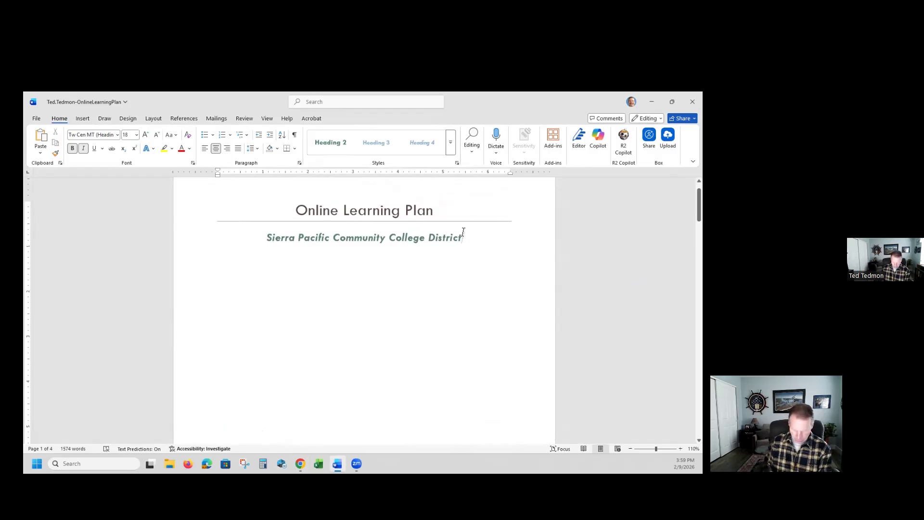
{"action": "key", "text": "Return"}
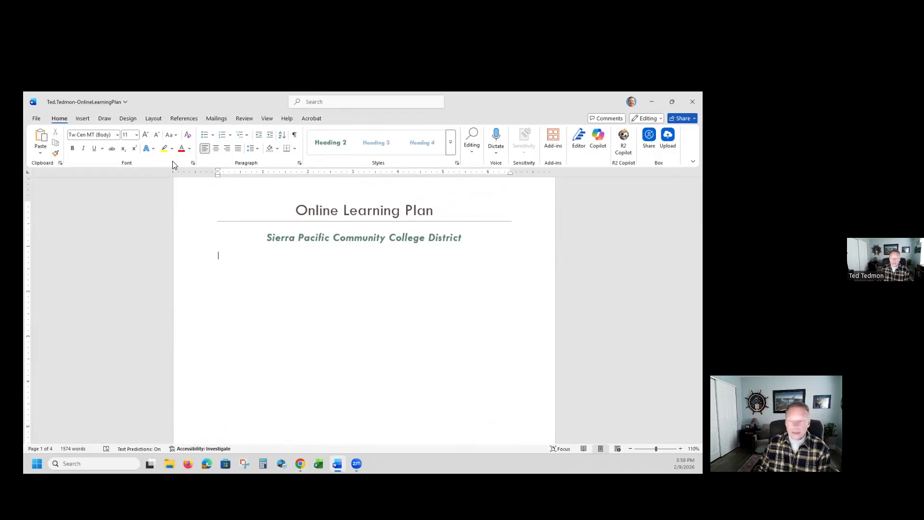
{"action": "left_click", "coordinate": [182, 118]}
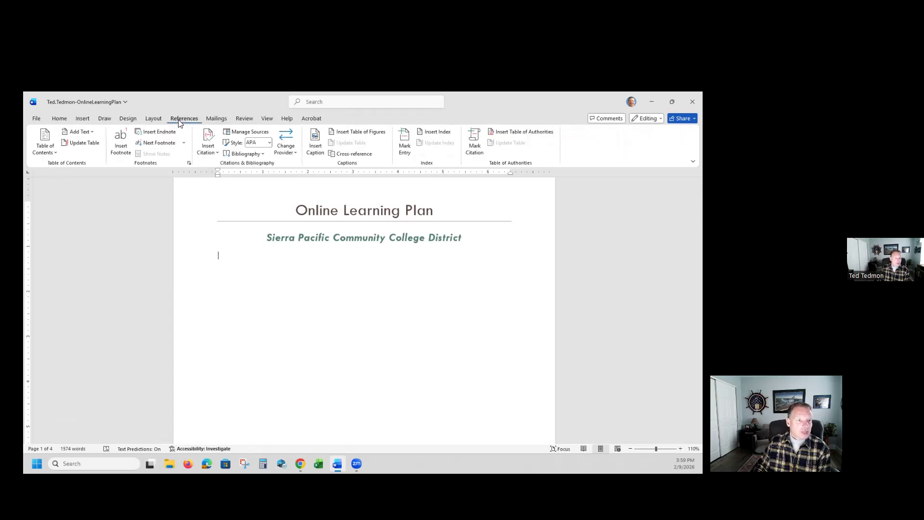
{"action": "left_click", "coordinate": [46, 139]}
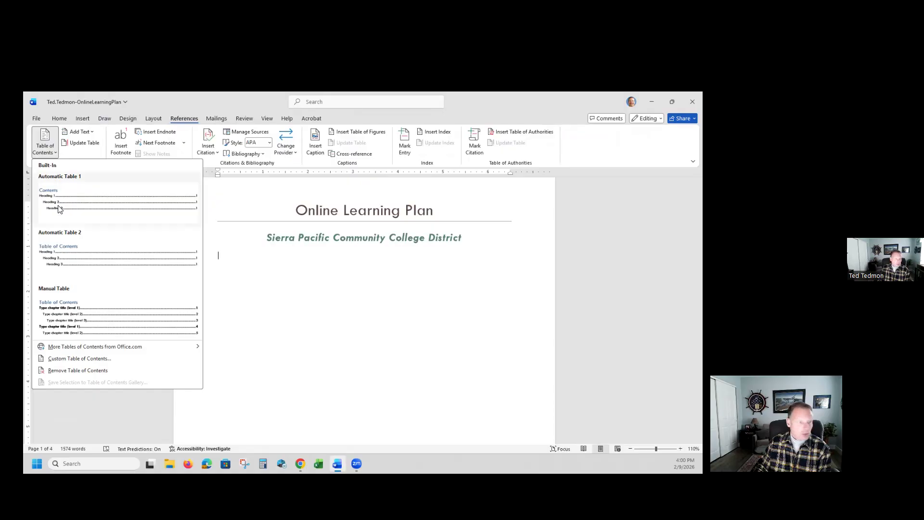
{"action": "left_click", "coordinate": [57, 251]}
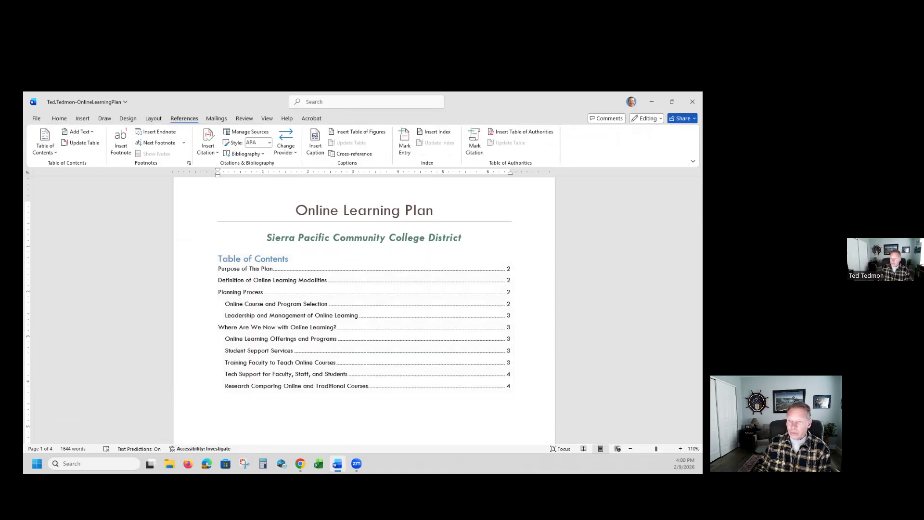
Step: Set the font color of the "Table of Contents" heading to Automatic
{"action": "left_click_drag", "start_coordinate": [294, 263], "coordinate": [221, 262]}
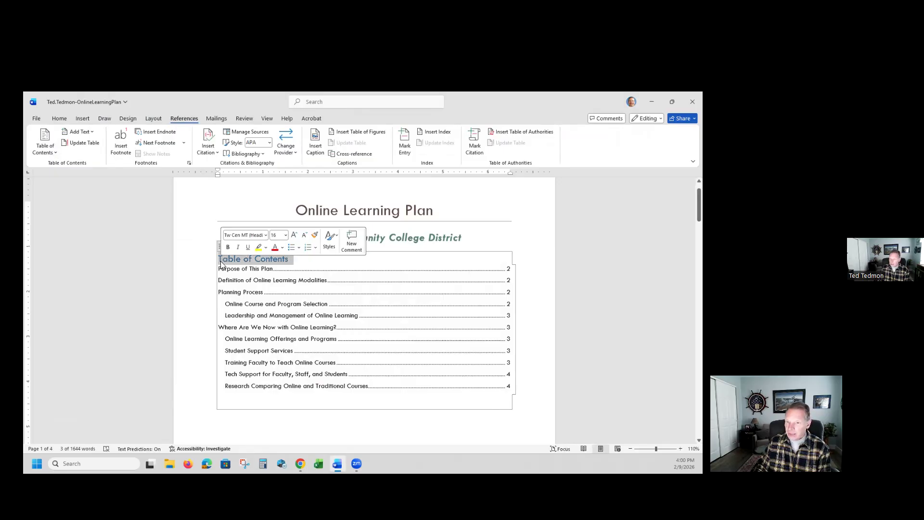
{"action": "left_click", "coordinate": [282, 252]}
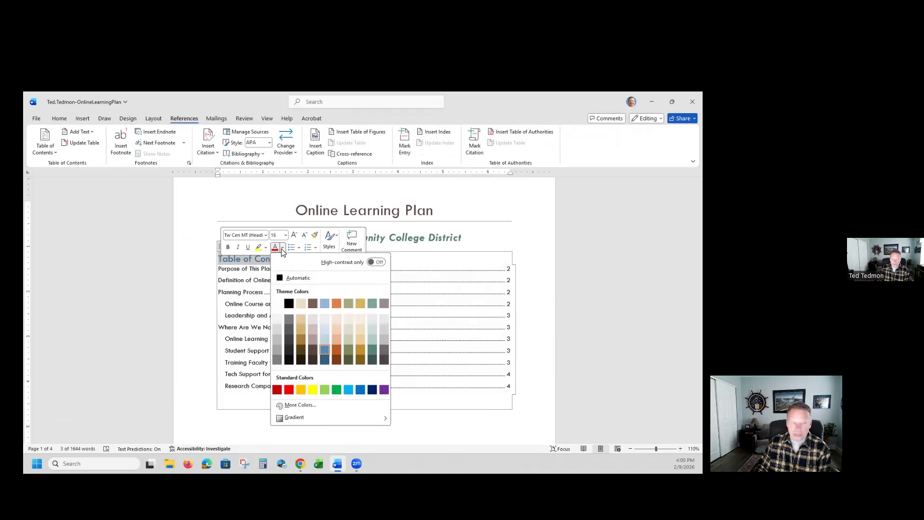
{"action": "left_click", "coordinate": [280, 278]}
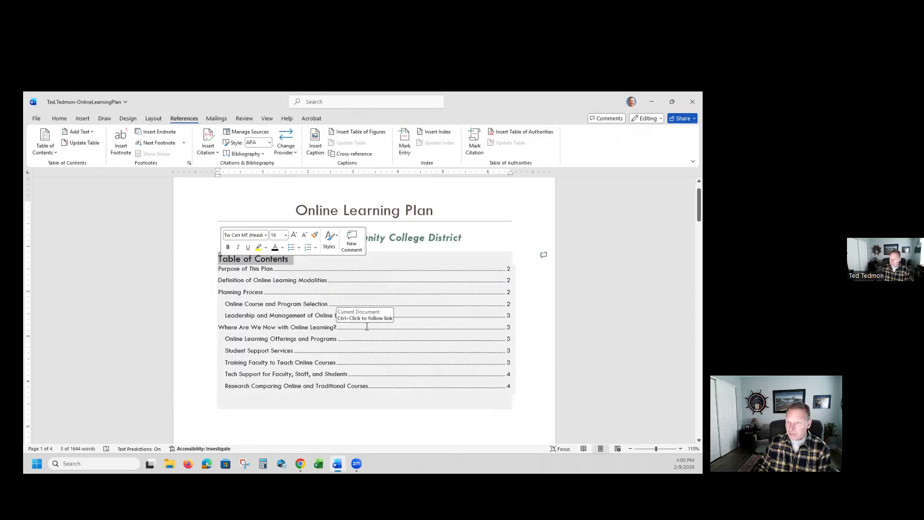
{"action": "left_click", "coordinate": [342, 416]}
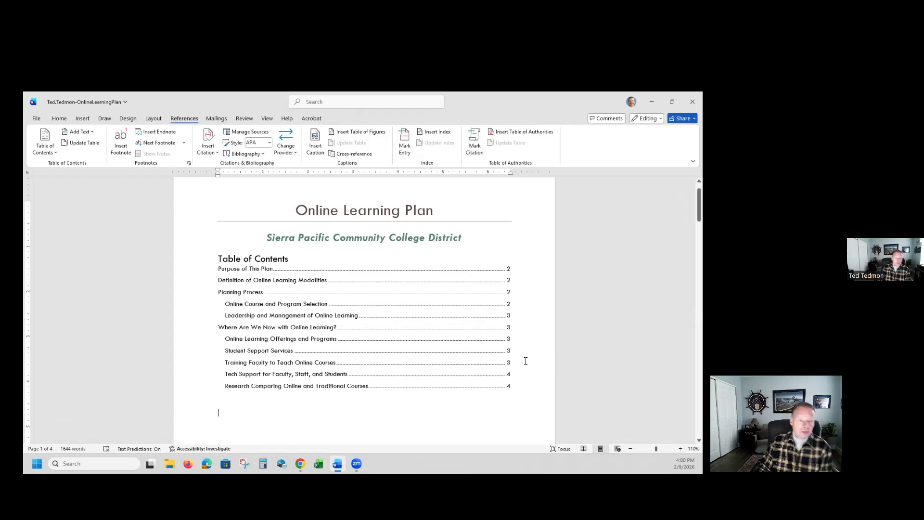
Step: Add a footnote after "Technology-Enhanced course" reading "This is a non-OL course that uses OL tools."
{"action": "scroll", "coordinate": [431, 370], "scroll_direction": "down", "scroll_amount": 10}
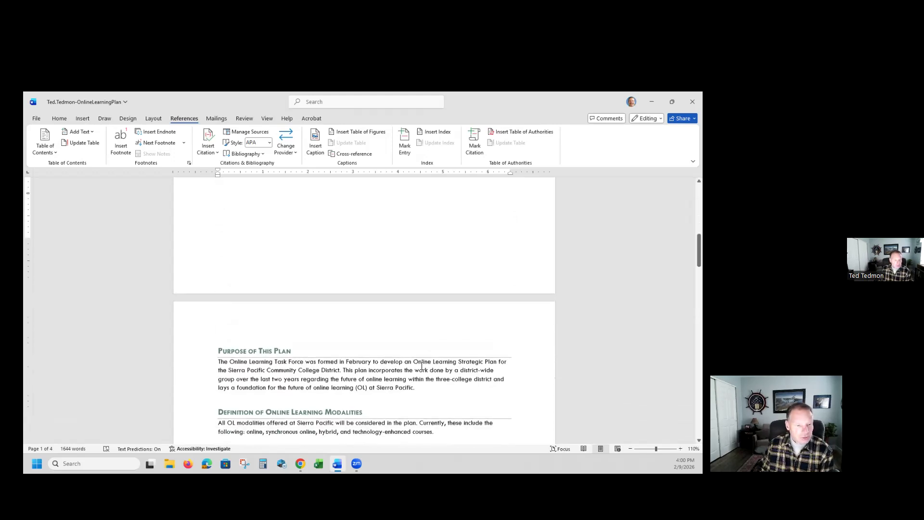
{"action": "scroll", "coordinate": [411, 368], "scroll_direction": "down", "scroll_amount": 1}
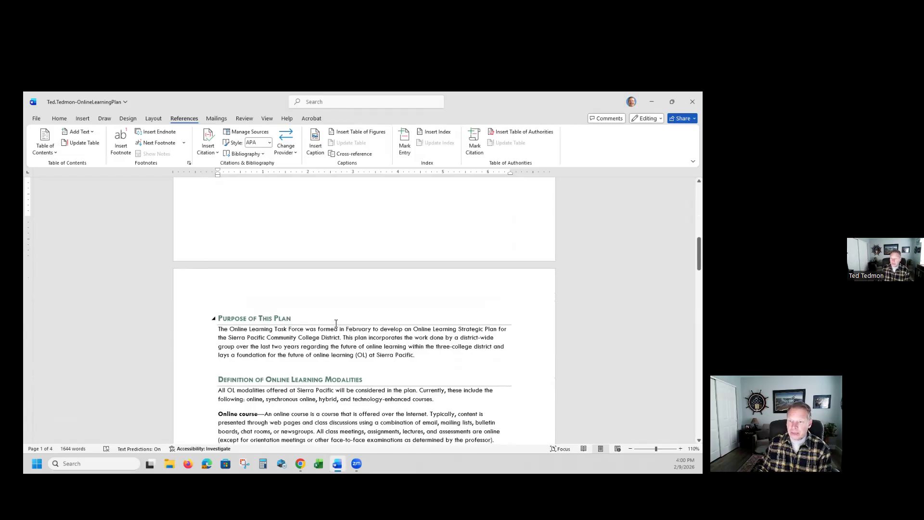
{"action": "scroll", "coordinate": [308, 332], "scroll_direction": "down", "scroll_amount": 6}
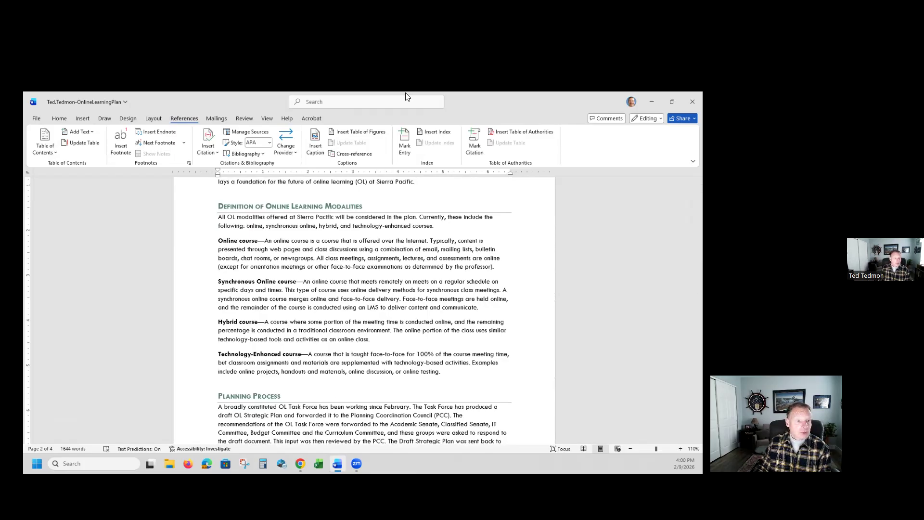
{"action": "left_click", "coordinate": [120, 144]}
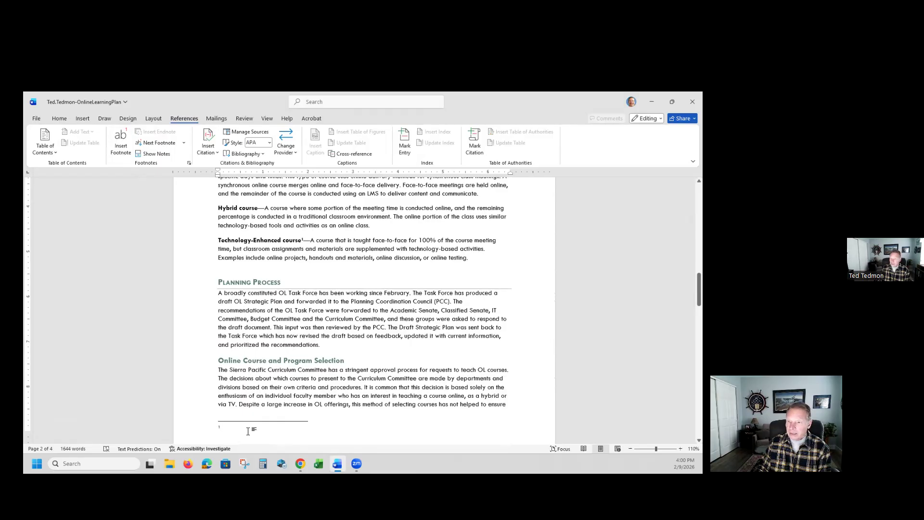
{"action": "key", "text": "alt+Tab"}
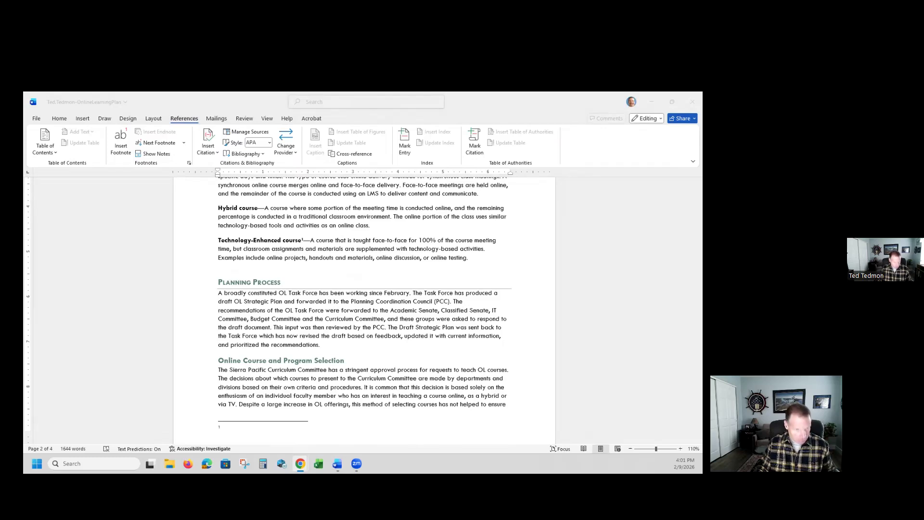
{"action": "left_click", "coordinate": [243, 424]}
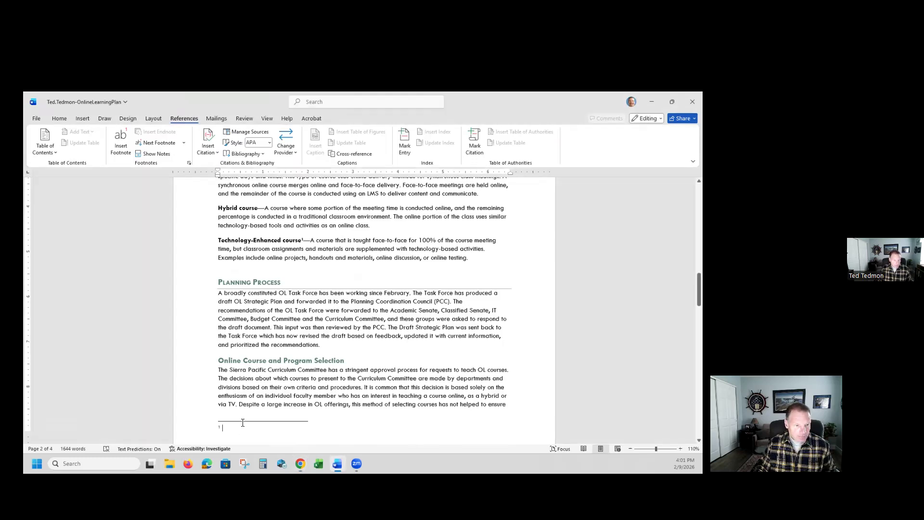
{"action": "type", "text": "This is a non-OL course that uses OL tools."}
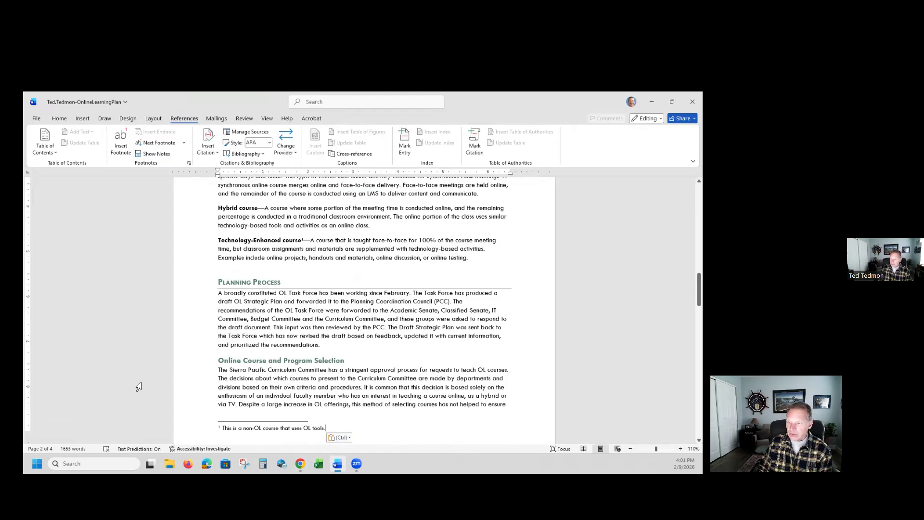
Step: Add a footnote after "(OL)" in the "Purpose of This Plan" paragraph reading "Online learning is referred to as OL throughout this report."
{"action": "scroll", "coordinate": [91, 378], "scroll_direction": "up", "scroll_amount": 12}
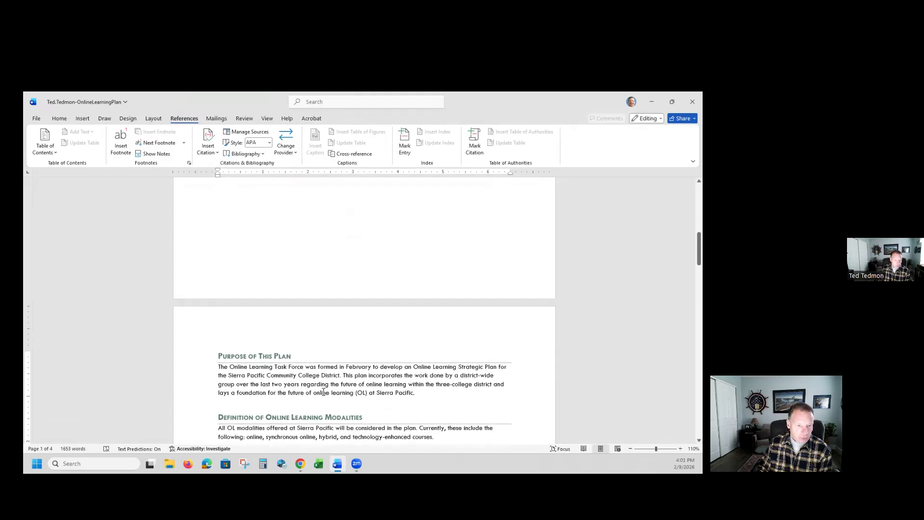
{"action": "left_click", "coordinate": [367, 393]}
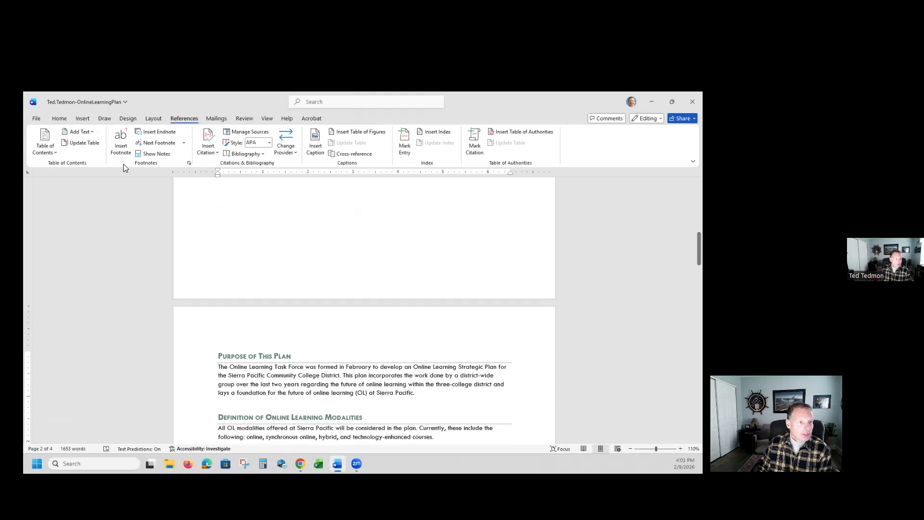
{"action": "left_click", "coordinate": [121, 146]}
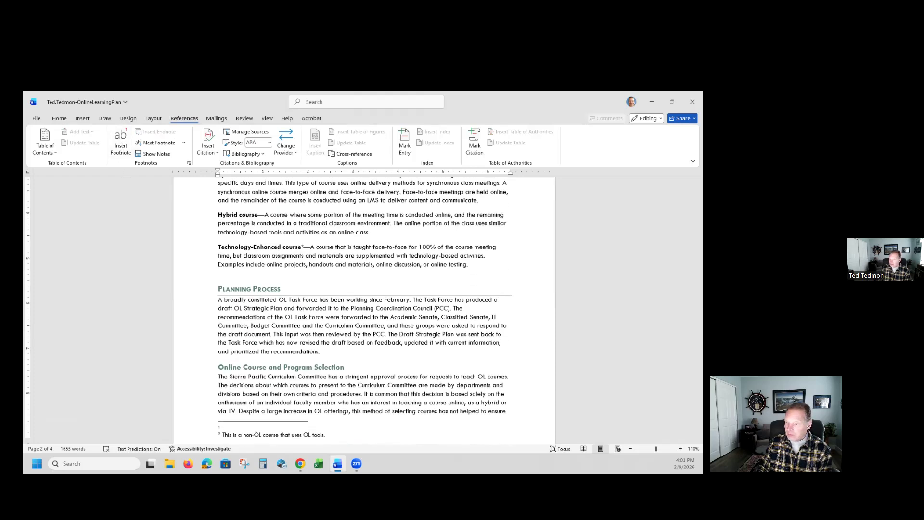
{"action": "key", "text": "alt+Tab"}
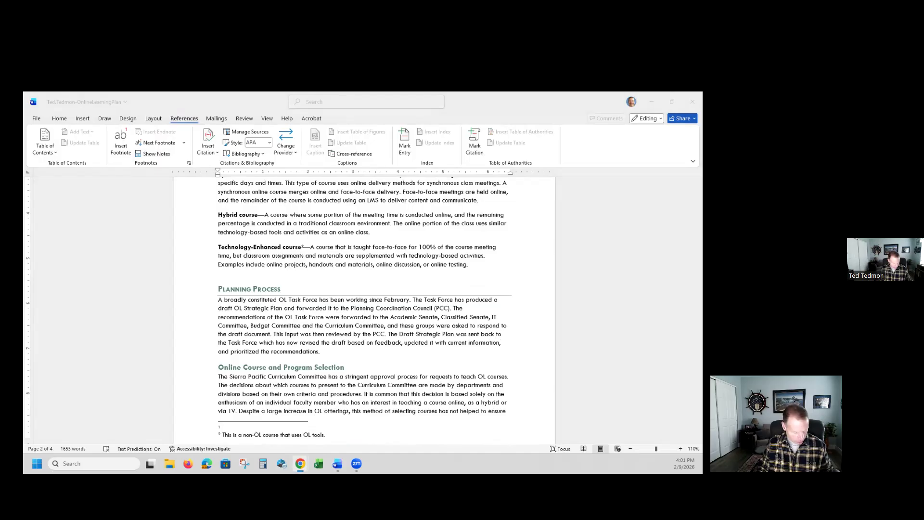
{"action": "left_click", "coordinate": [226, 427]}
{"action": "type", "text": "Online learning is referred to as OL throughout this report."}
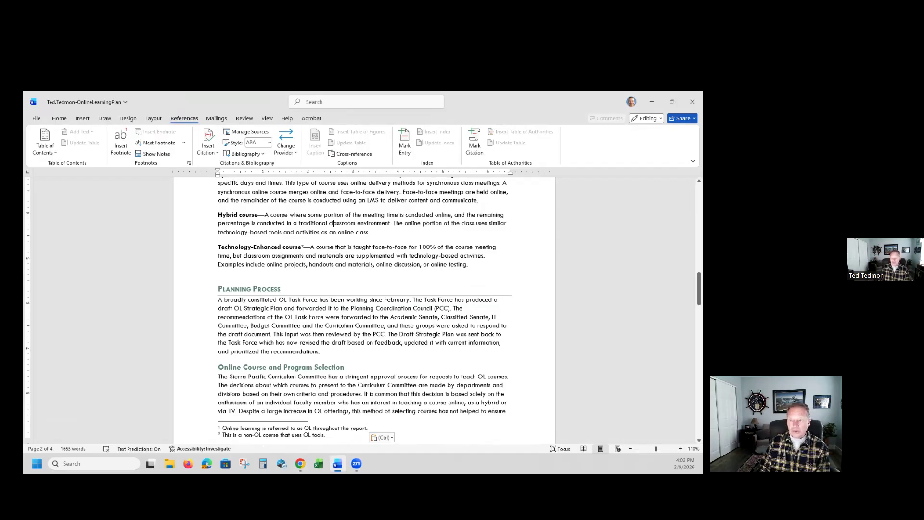
Step: Change the footnote number format to "i, ii, iii, …" for the whole document
{"action": "left_click", "coordinate": [190, 163]}
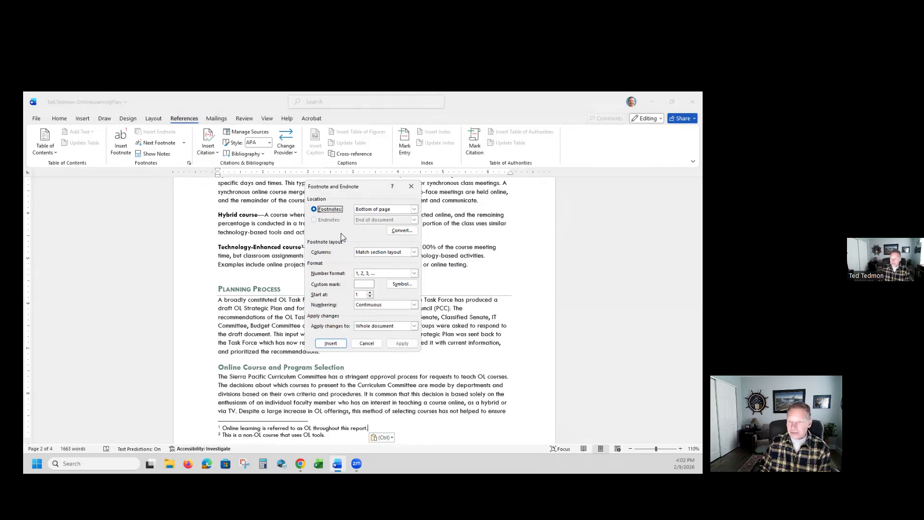
{"action": "left_click", "coordinate": [414, 274]}
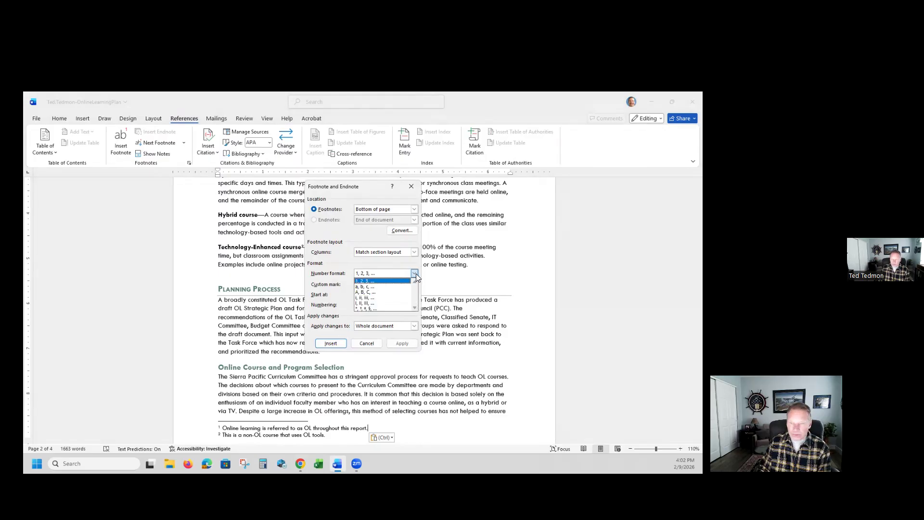
{"action": "left_click", "coordinate": [384, 297]}
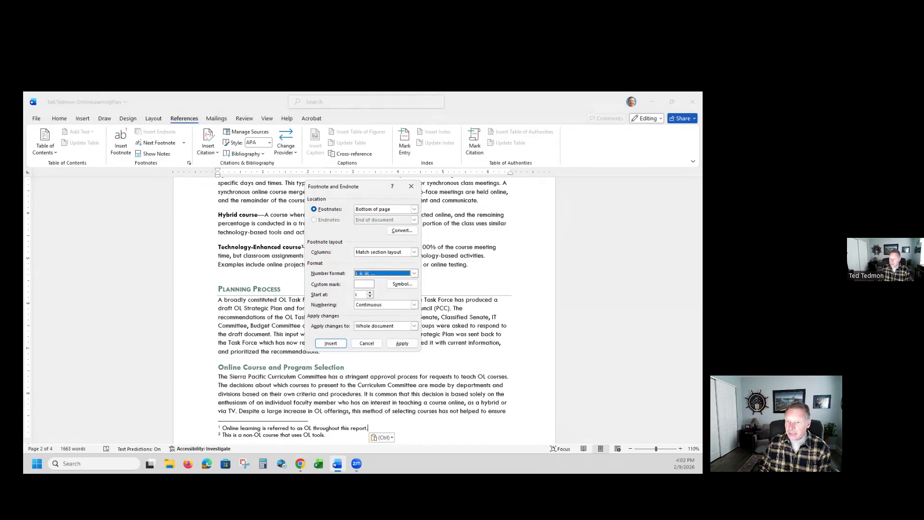
{"action": "left_click", "coordinate": [402, 344]}
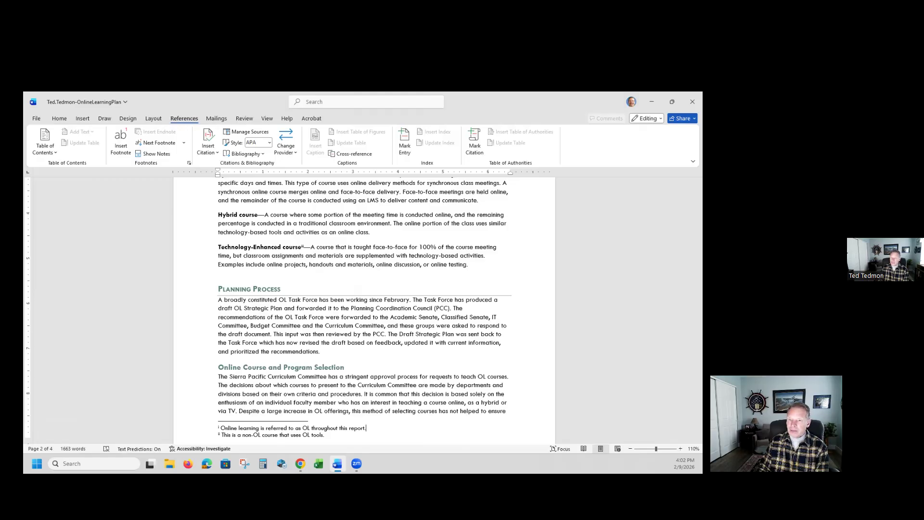
{"action": "key", "text": "alt+Tab"}
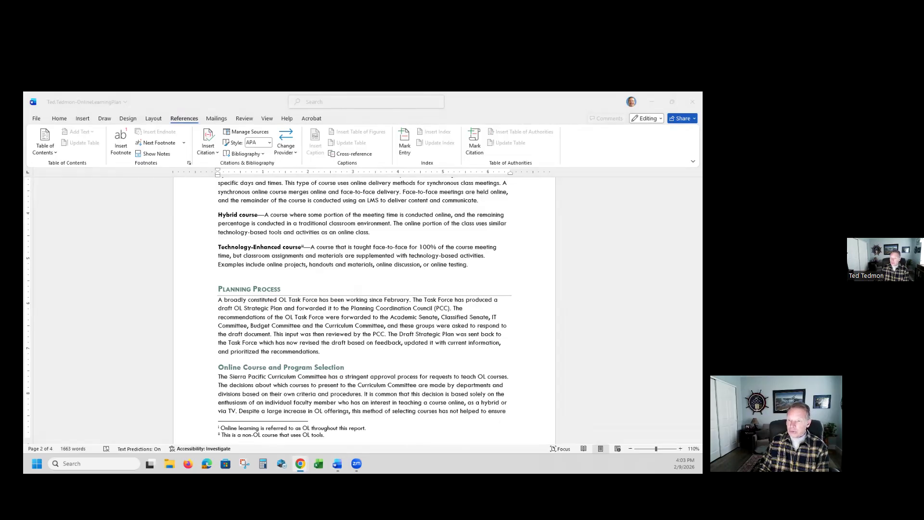
{"action": "scroll", "coordinate": [373, 270], "scroll_direction": "up", "scroll_amount": 10}
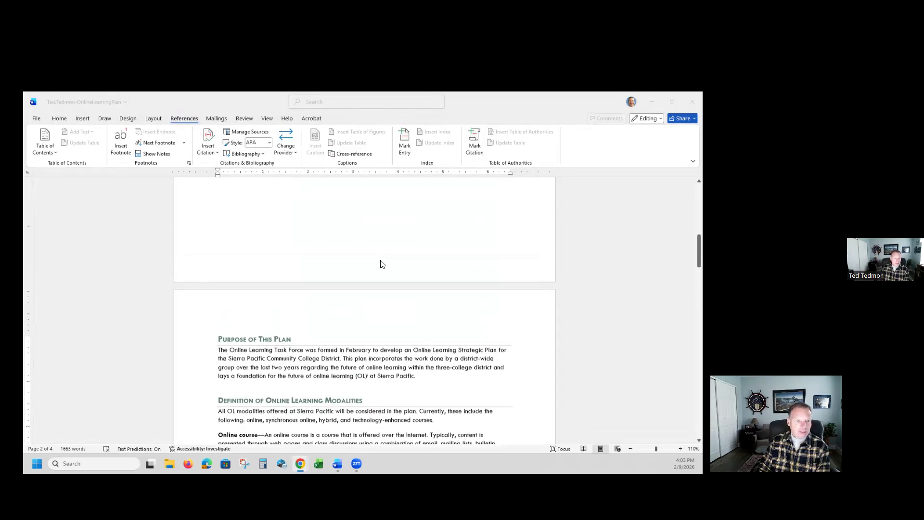
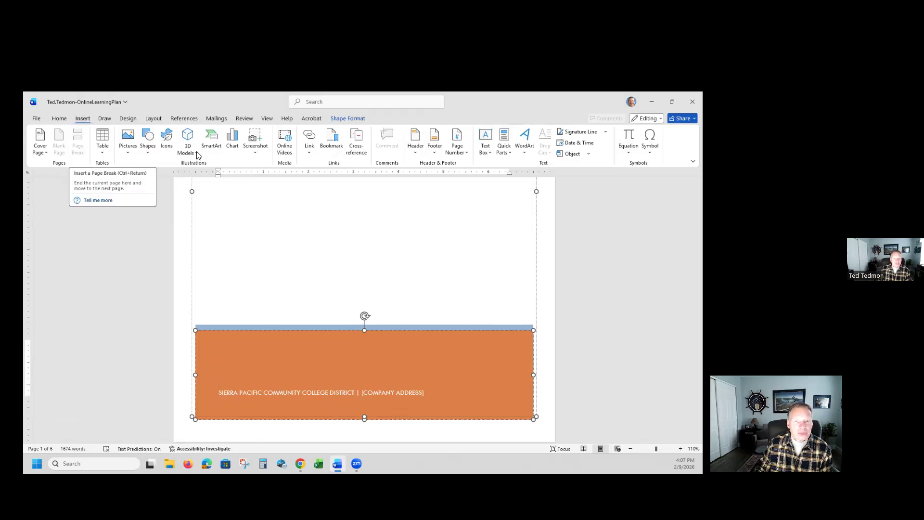
Step: Insert the Manager document property on the blank line above the company name on the cover page, and bold the company name
{"action": "left_click", "coordinate": [504, 144]}
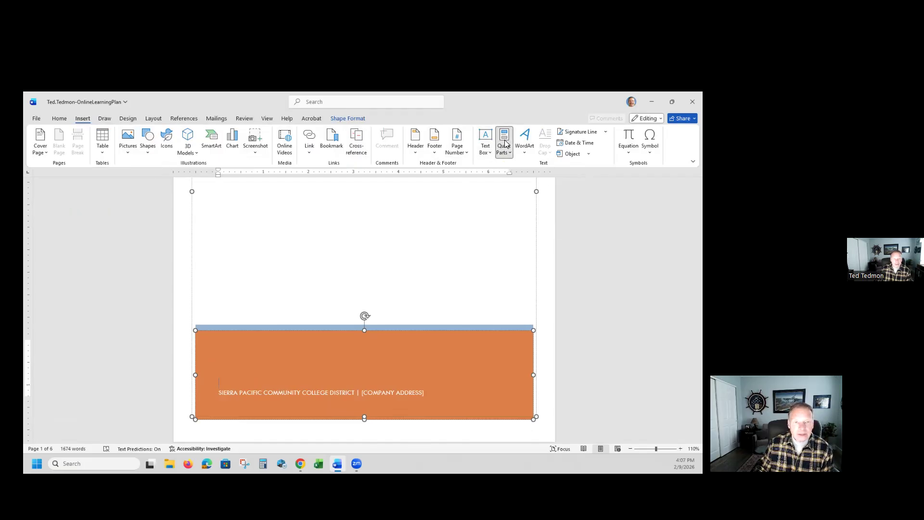
{"action": "mouse_move", "coordinate": [509, 180]}
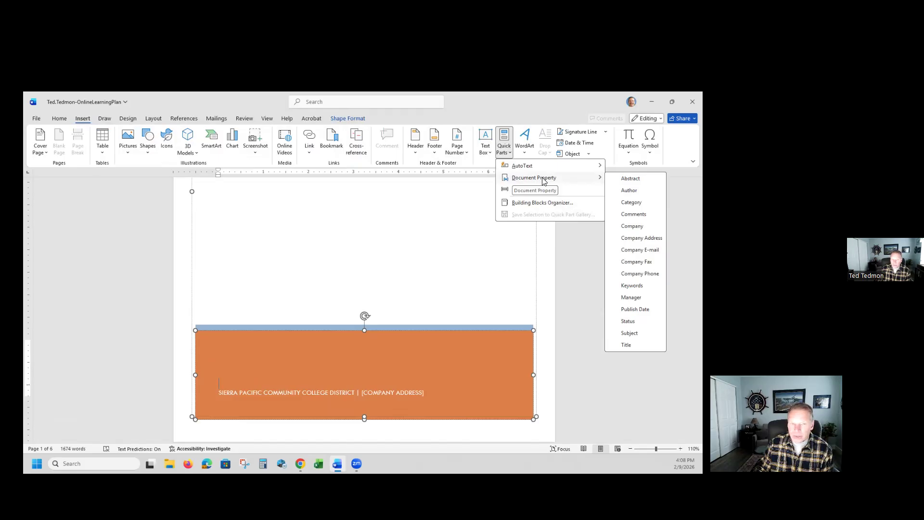
{"action": "left_click", "coordinate": [631, 298]}
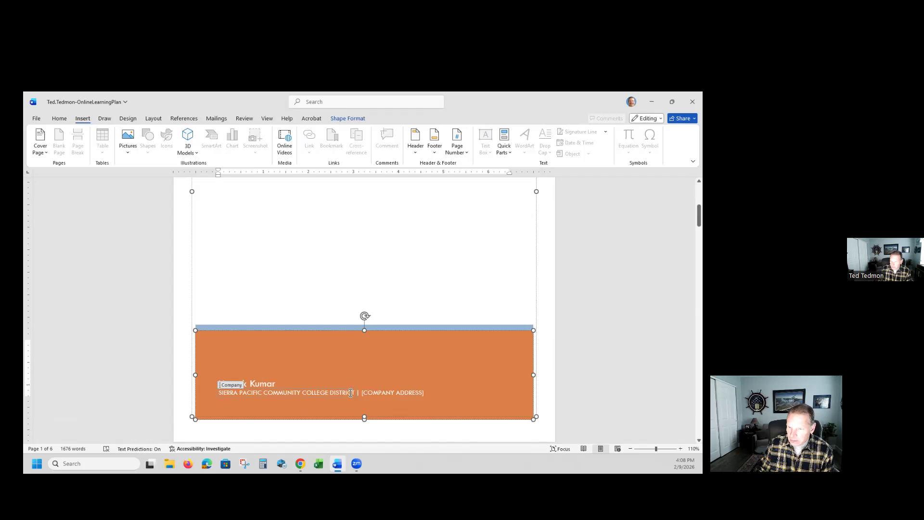
{"action": "left_click_drag", "start_coordinate": [357, 391], "coordinate": [267, 394]}
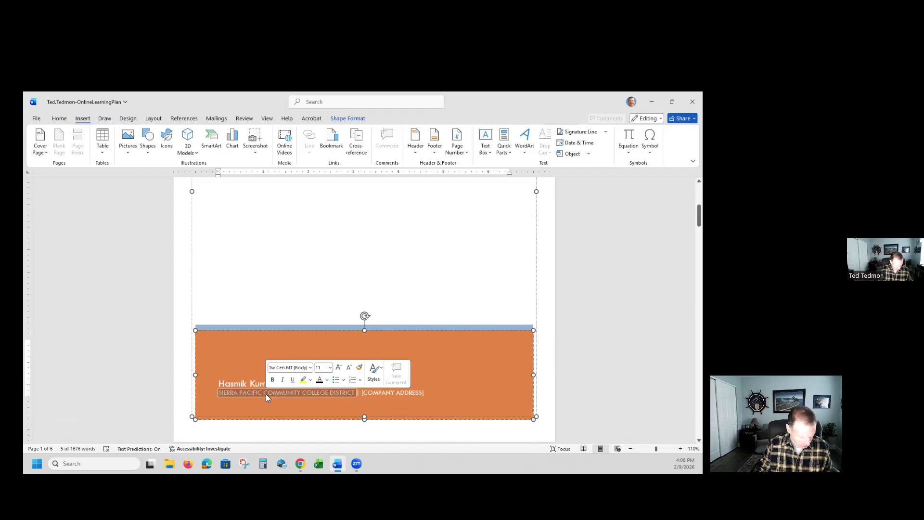
{"action": "key", "text": "ctrl+b"}
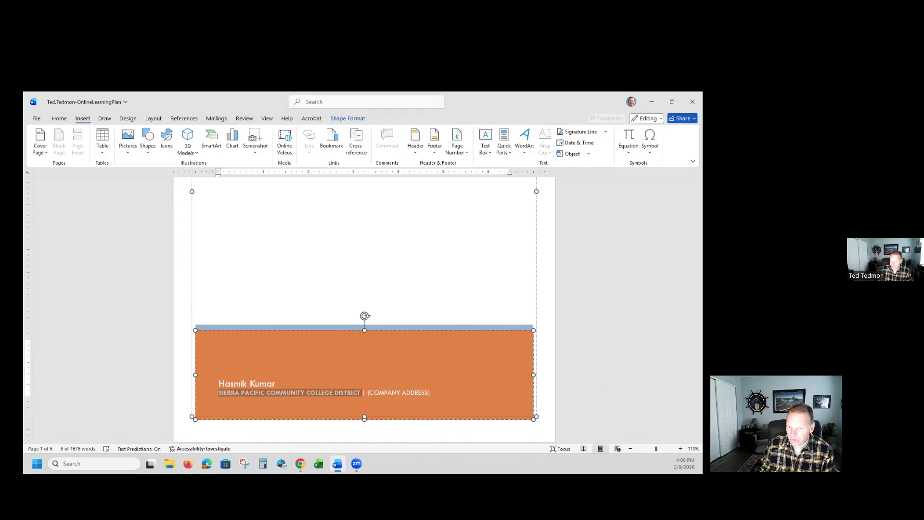
{"action": "key", "text": "alt+Tab"}
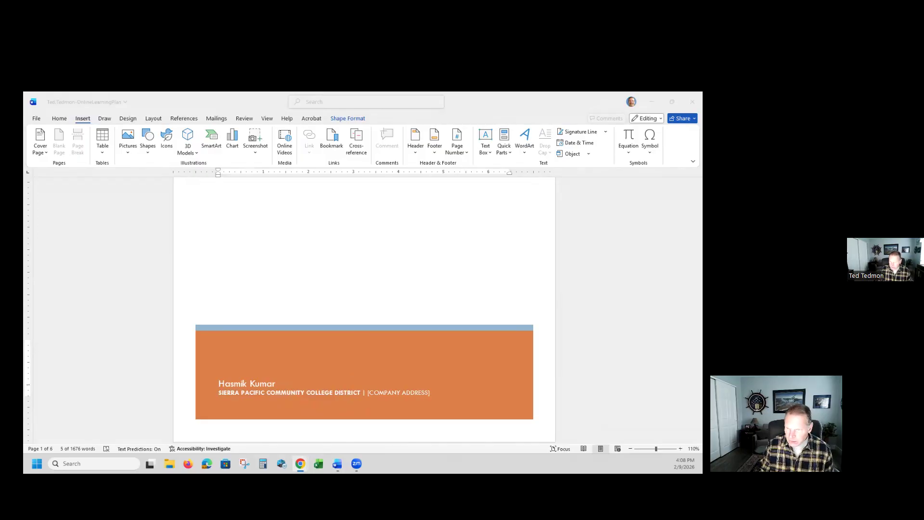
{"action": "left_click", "coordinate": [427, 393]}
{"action": "left_click", "coordinate": [428, 393]}
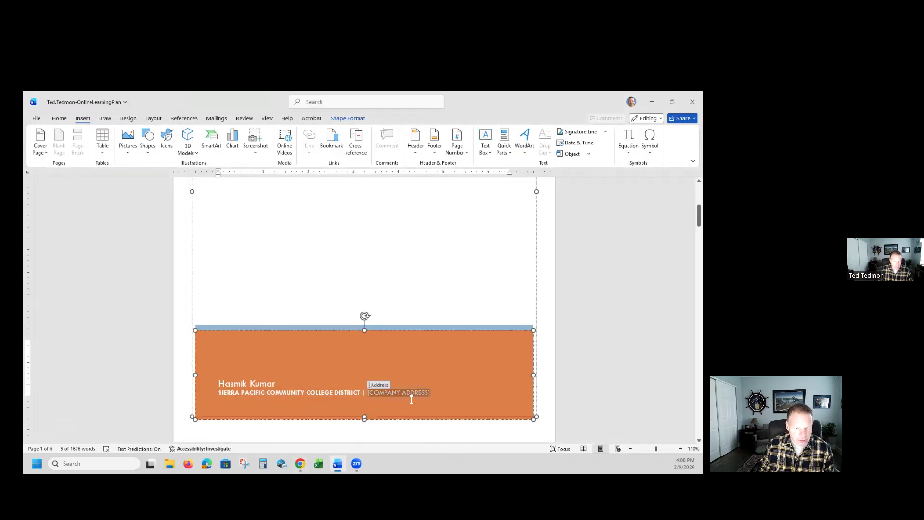
{"action": "type", "text": "WWW.SPCCD.EDU"}
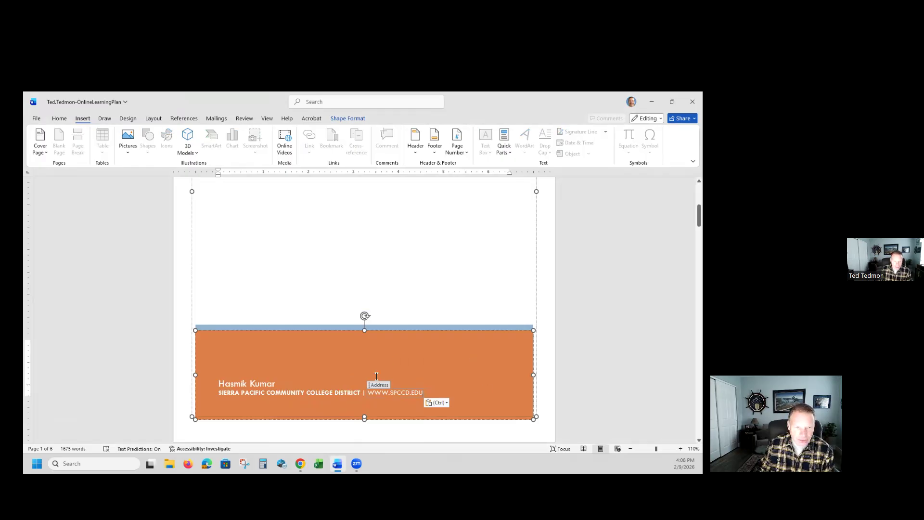
Step: Turn off the All caps font effect for the web address on the cover page
{"action": "key", "text": "ctrl+a"}
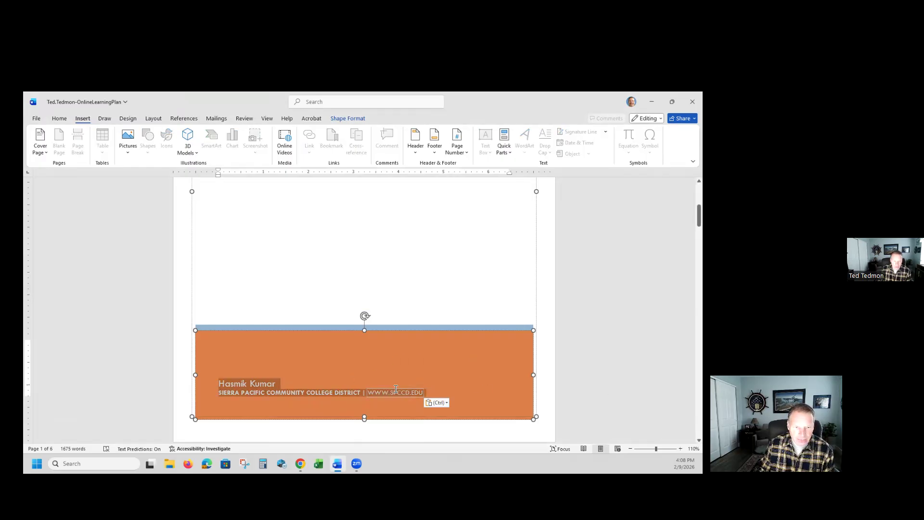
{"action": "left_click", "coordinate": [401, 388]}
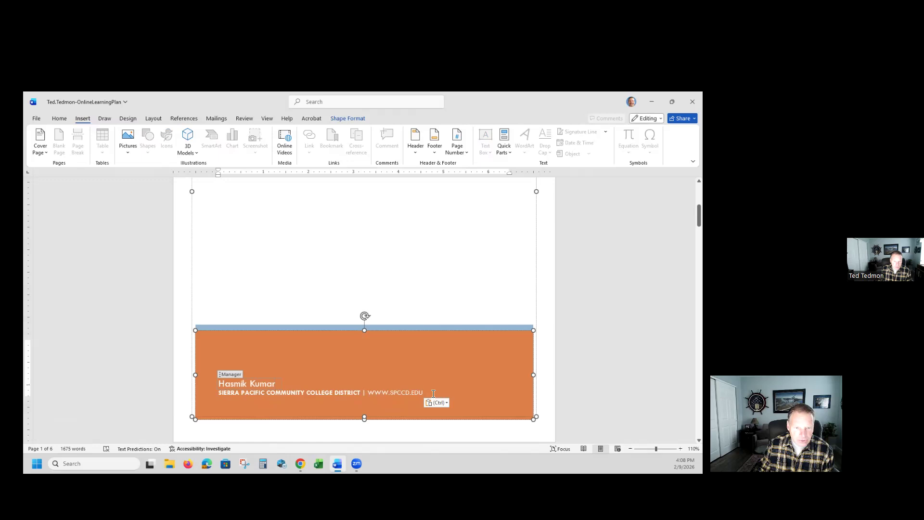
{"action": "left_click_drag", "start_coordinate": [429, 394], "coordinate": [390, 392]}
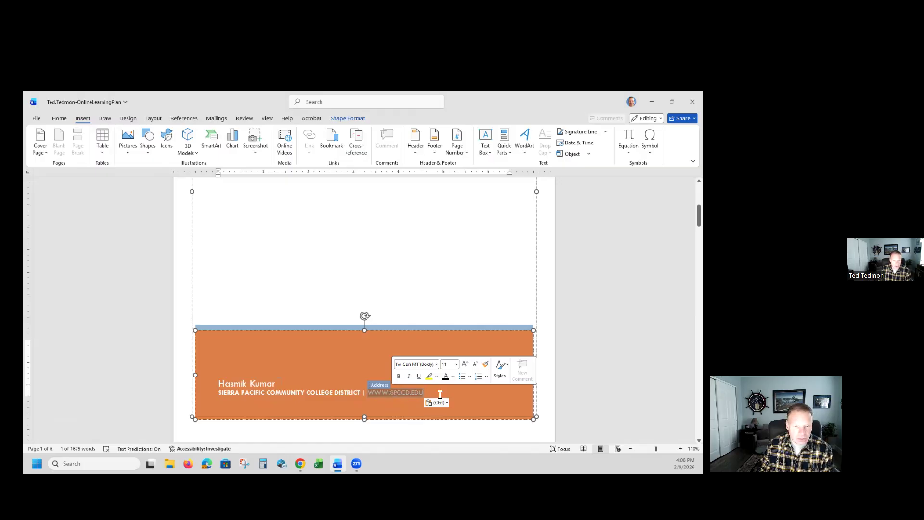
{"action": "left_click", "coordinate": [59, 120]}
{"action": "left_click", "coordinate": [193, 163]}
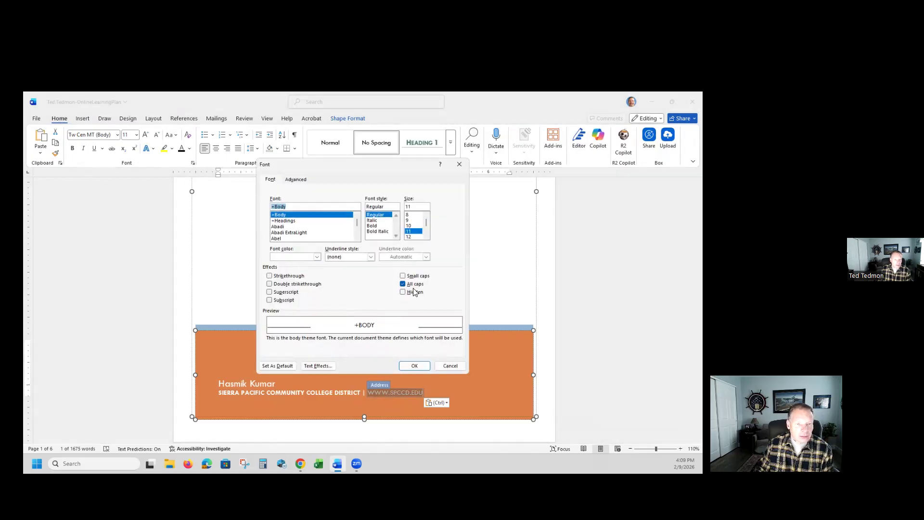
{"action": "left_click", "coordinate": [403, 284]}
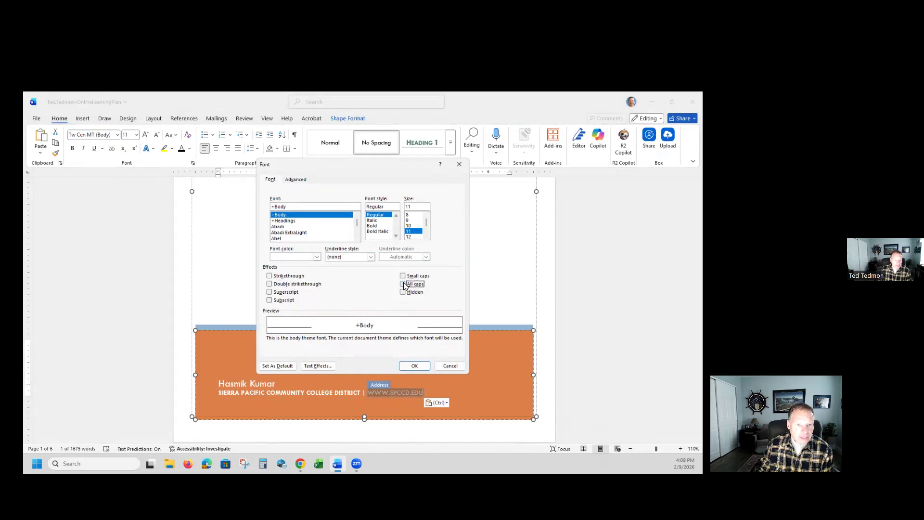
{"action": "left_click", "coordinate": [420, 368]}
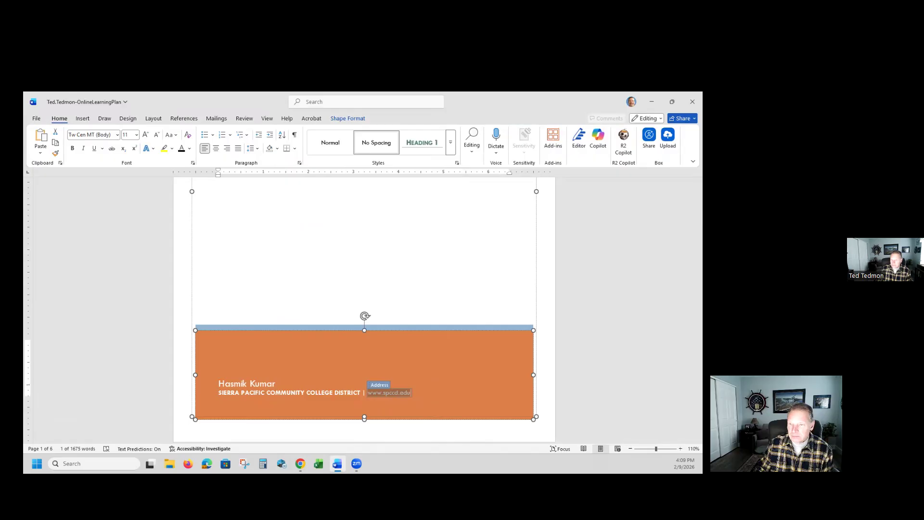
{"action": "left_click", "coordinate": [430, 285]}
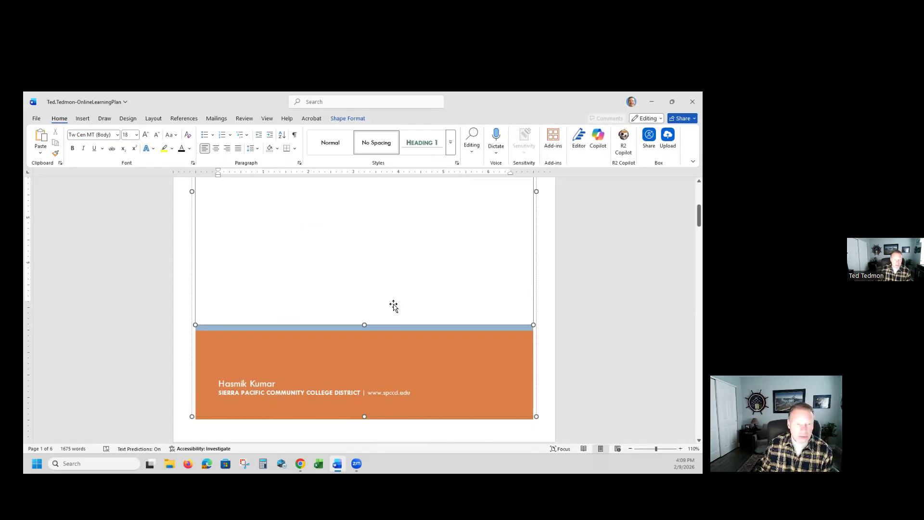
{"action": "scroll", "coordinate": [399, 327], "scroll_direction": "down", "scroll_amount": 3}
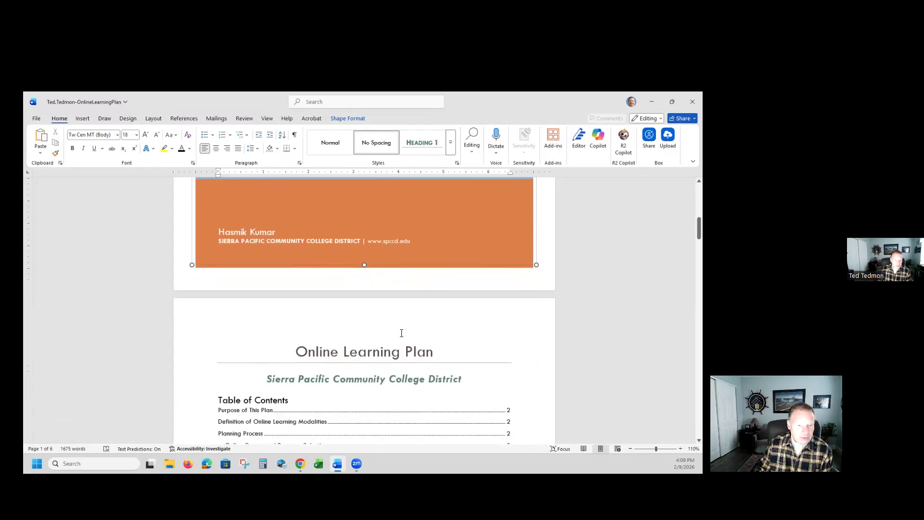
Step: Update the entire table of contents below the Sierra Pacific Community College District subtitle
{"action": "scroll", "coordinate": [400, 331], "scroll_direction": "down", "scroll_amount": 1}
{"action": "left_click", "coordinate": [275, 347]}
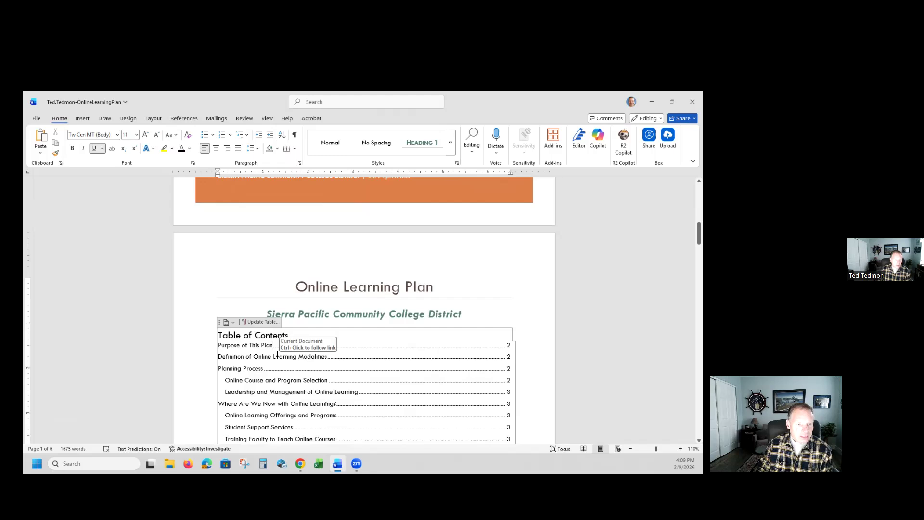
{"action": "left_click", "coordinate": [262, 323]}
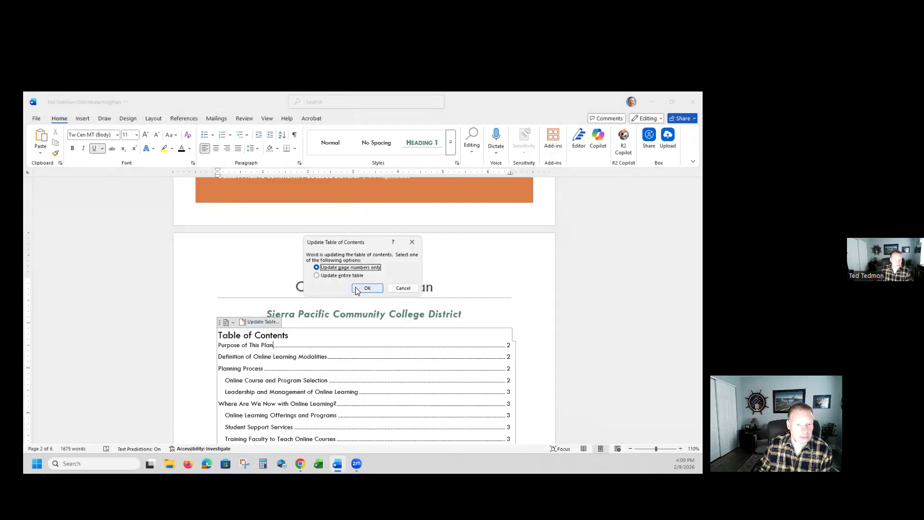
{"action": "left_click", "coordinate": [316, 276]}
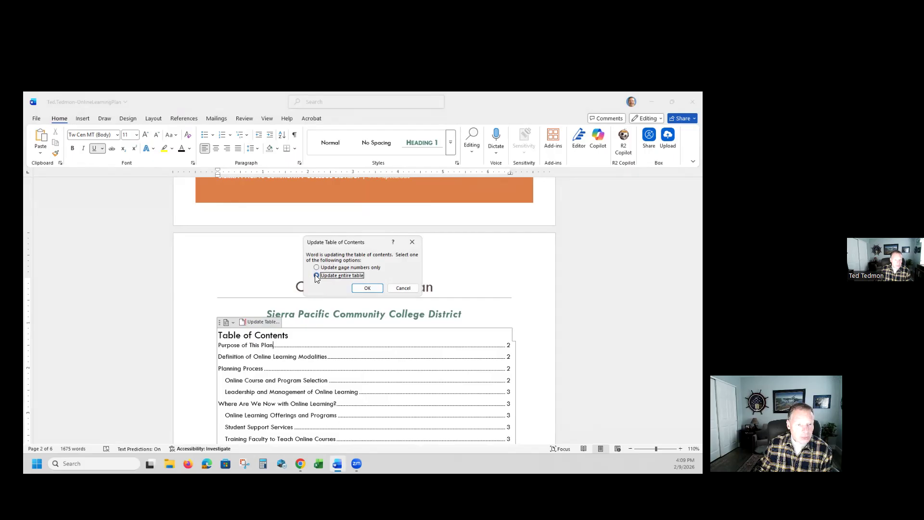
{"action": "left_click", "coordinate": [367, 288]}
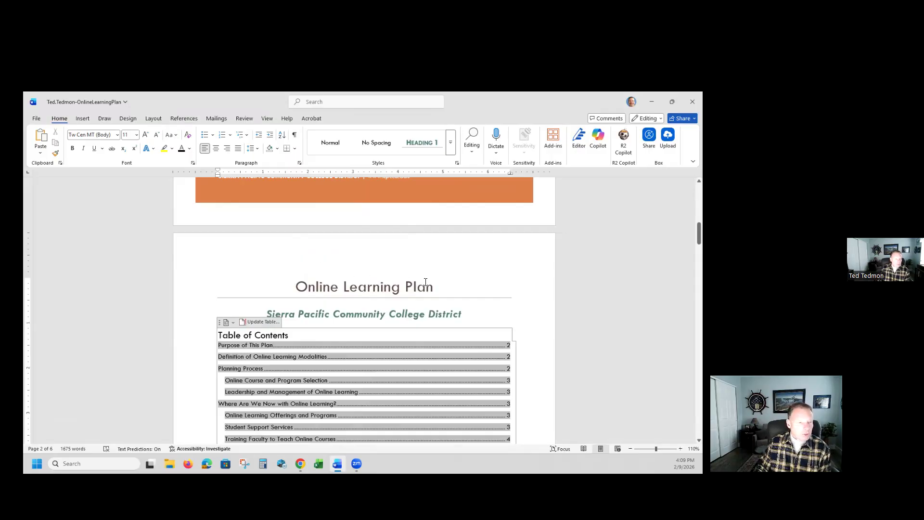
Step: Review the finished document from the cover page through its body pages, checking the layout, headings and table of contents
{"action": "scroll", "coordinate": [429, 312], "scroll_direction": "up", "scroll_amount": 12}
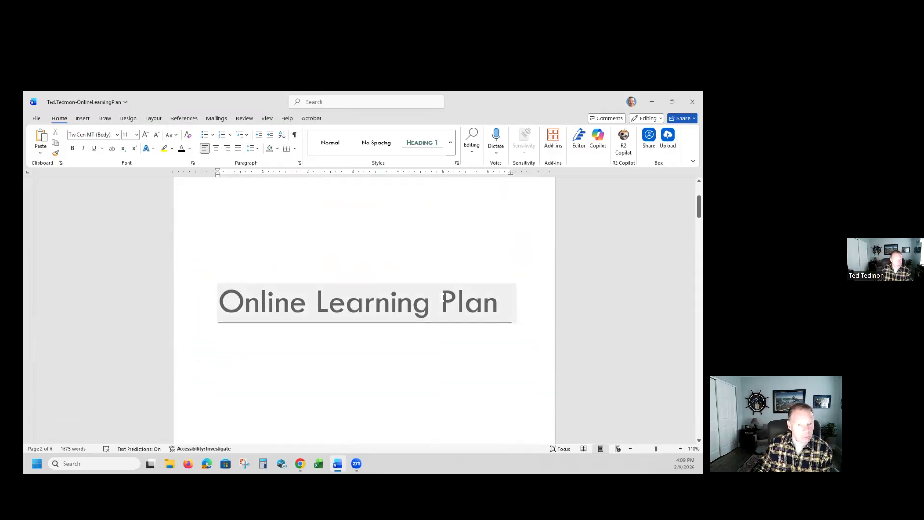
{"action": "scroll", "coordinate": [441, 298], "scroll_direction": "down", "scroll_amount": 8}
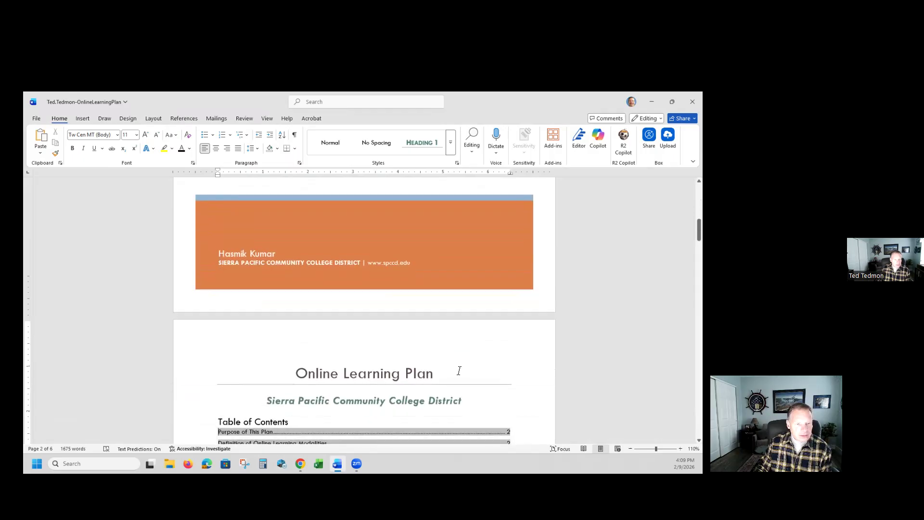
{"action": "scroll", "coordinate": [459, 370], "scroll_direction": "down", "scroll_amount": 15}
{"action": "scroll", "coordinate": [491, 391], "scroll_direction": "down", "scroll_amount": 3}
{"action": "scroll", "coordinate": [467, 388], "scroll_direction": "down", "scroll_amount": 2}
{"action": "scroll", "coordinate": [468, 388], "scroll_direction": "down", "scroll_amount": 10}
{"action": "scroll", "coordinate": [367, 373], "scroll_direction": "down", "scroll_amount": 12}
{"action": "scroll", "coordinate": [378, 381], "scroll_direction": "down", "scroll_amount": 10}
{"action": "scroll", "coordinate": [387, 400], "scroll_direction": "down", "scroll_amount": 10}
{"action": "scroll", "coordinate": [388, 371], "scroll_direction": "up", "scroll_amount": 12}
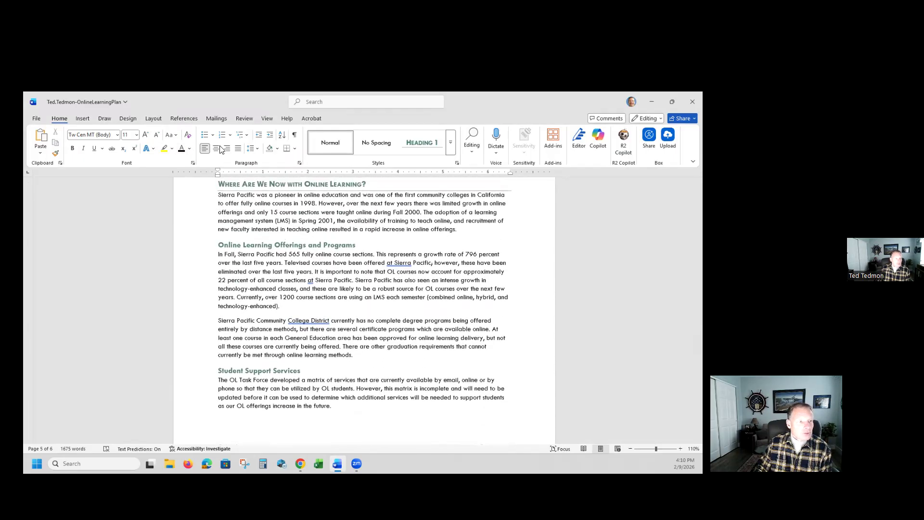
Step: Save the Online Learning Plan document and close it
{"action": "left_click", "coordinate": [34, 119]}
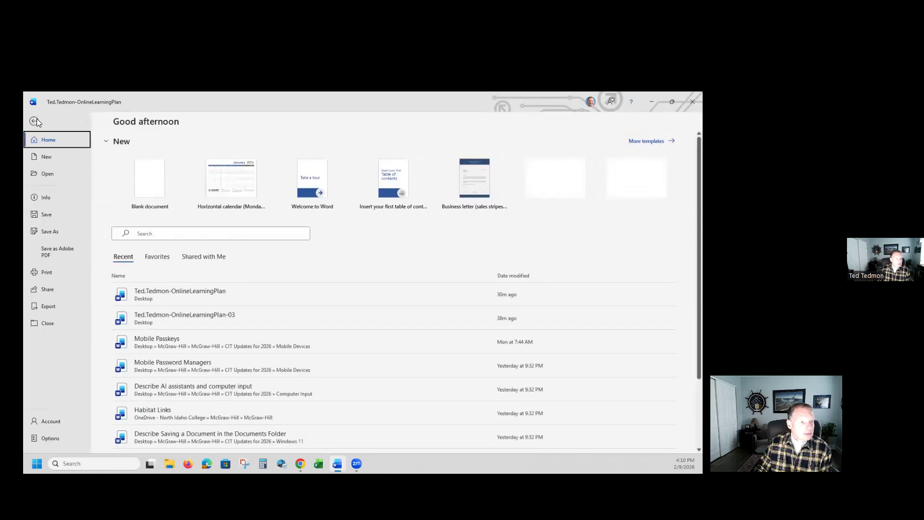
{"action": "left_click", "coordinate": [45, 214]}
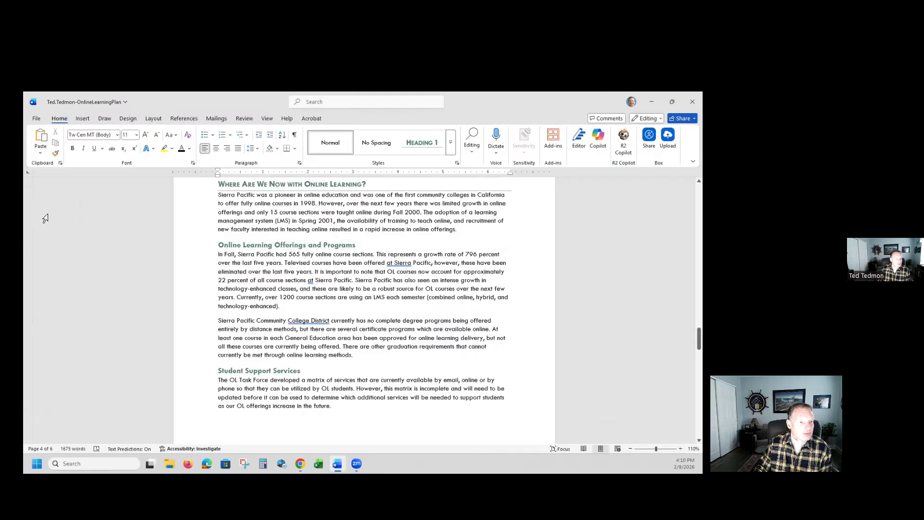
{"action": "left_click", "coordinate": [689, 104]}
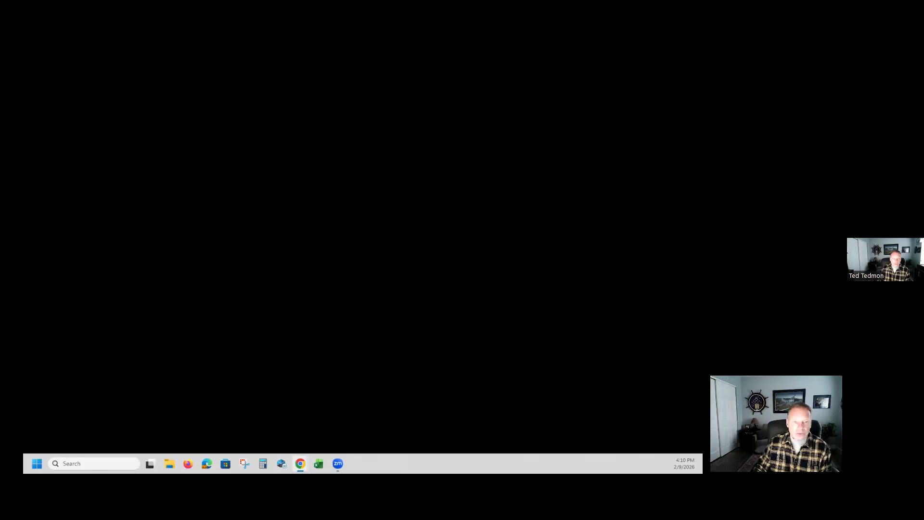
Step: Upload the saved Online Learning Plan document from the Desktop to the SIMnet project page and submit it for grading
{"action": "scroll", "coordinate": [279, 253], "scroll_direction": "up", "scroll_amount": 15}
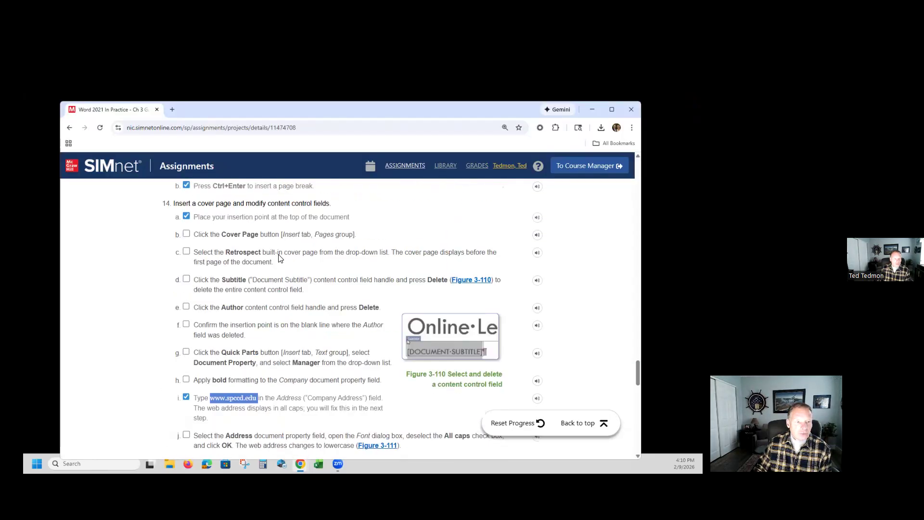
{"action": "scroll", "coordinate": [284, 250], "scroll_direction": "up", "scroll_amount": 20}
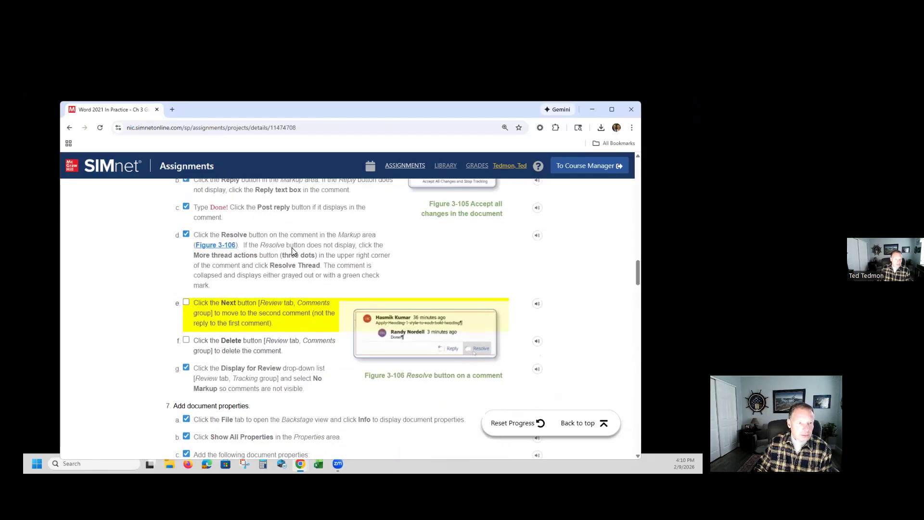
{"action": "scroll", "coordinate": [292, 244], "scroll_direction": "up", "scroll_amount": 20}
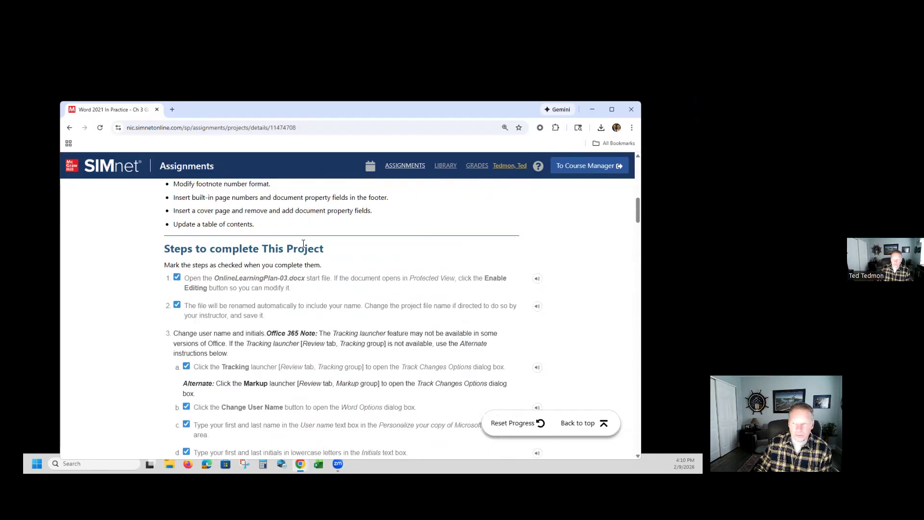
{"action": "scroll", "coordinate": [308, 246], "scroll_direction": "up", "scroll_amount": 2}
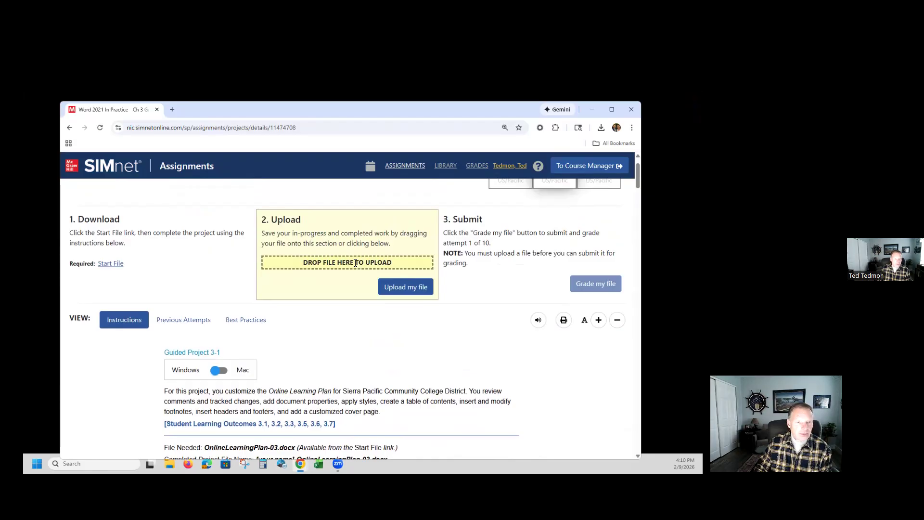
{"action": "left_click", "coordinate": [383, 288]}
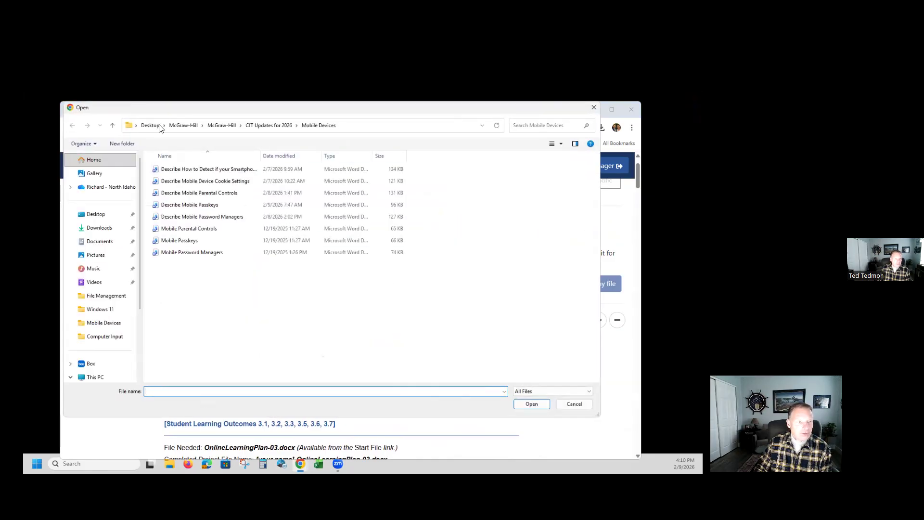
{"action": "left_click", "coordinate": [150, 125]}
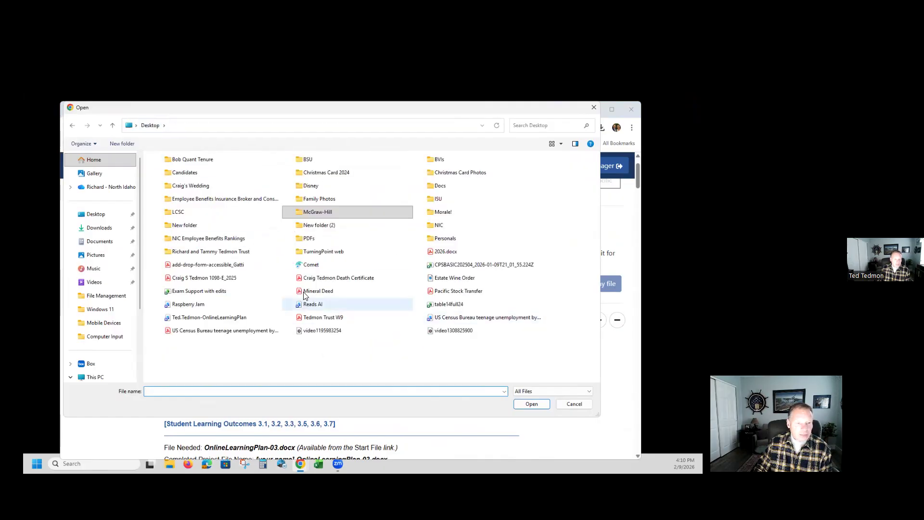
{"action": "left_click", "coordinate": [212, 317]}
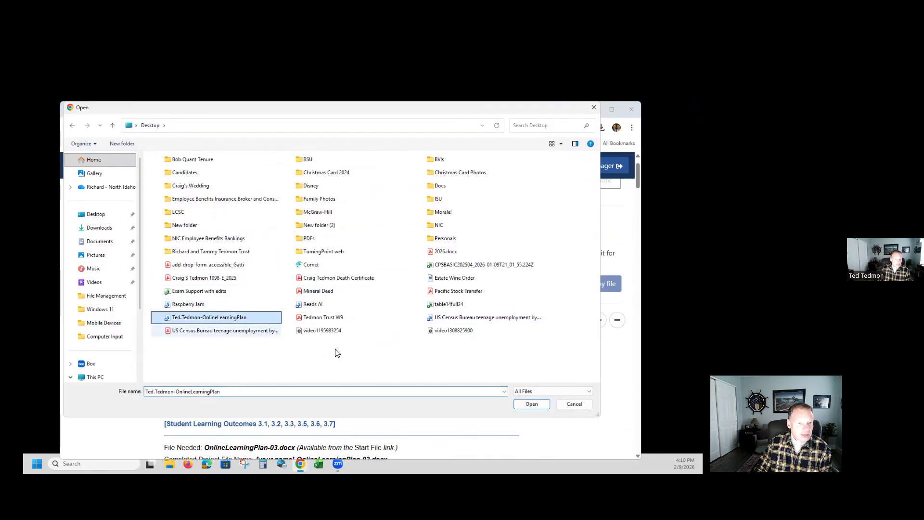
{"action": "left_click", "coordinate": [532, 403]}
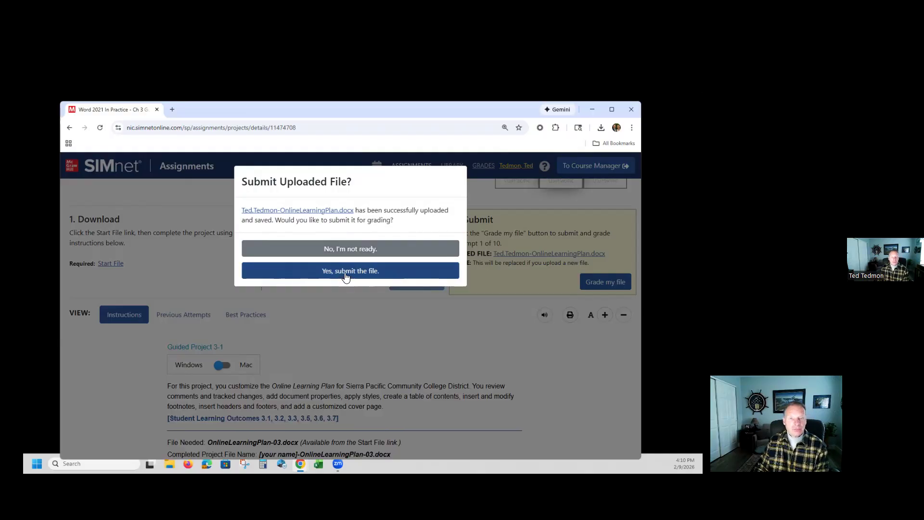
{"action": "left_click", "coordinate": [345, 275]}
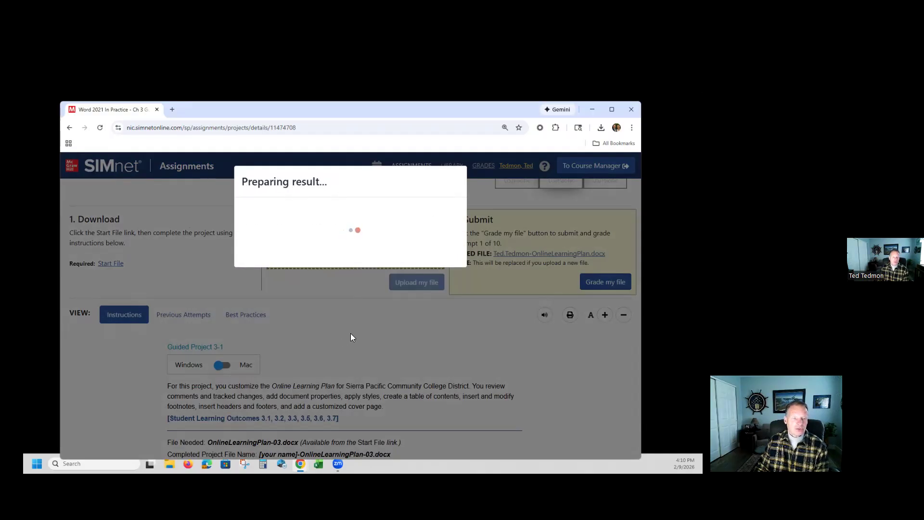